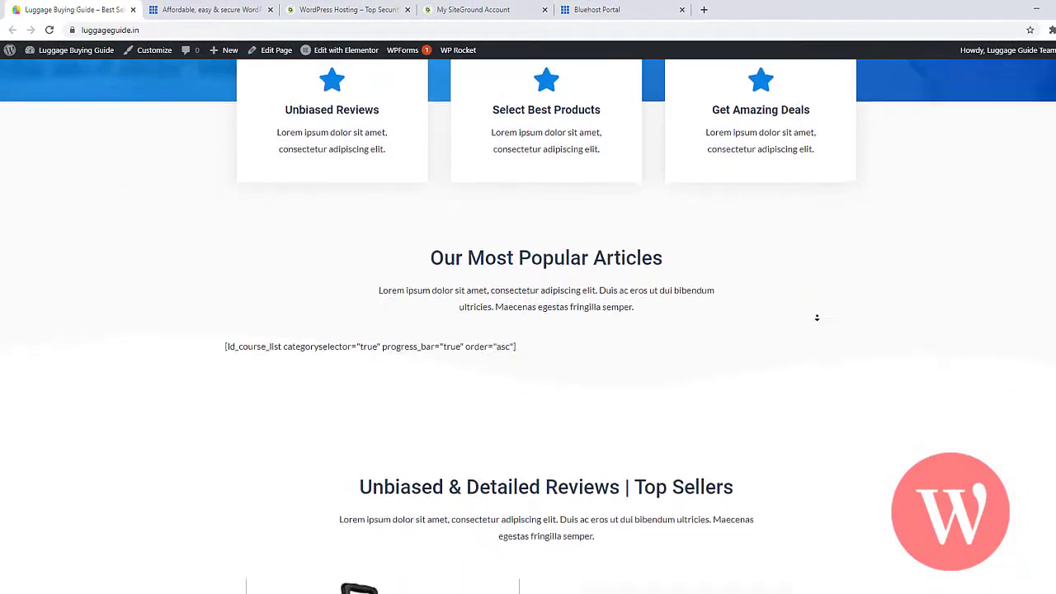
Step: Look through the Luggage Buying Guide home page from the article sections down to the footer and back
scroll(817, 318, "down", 7)
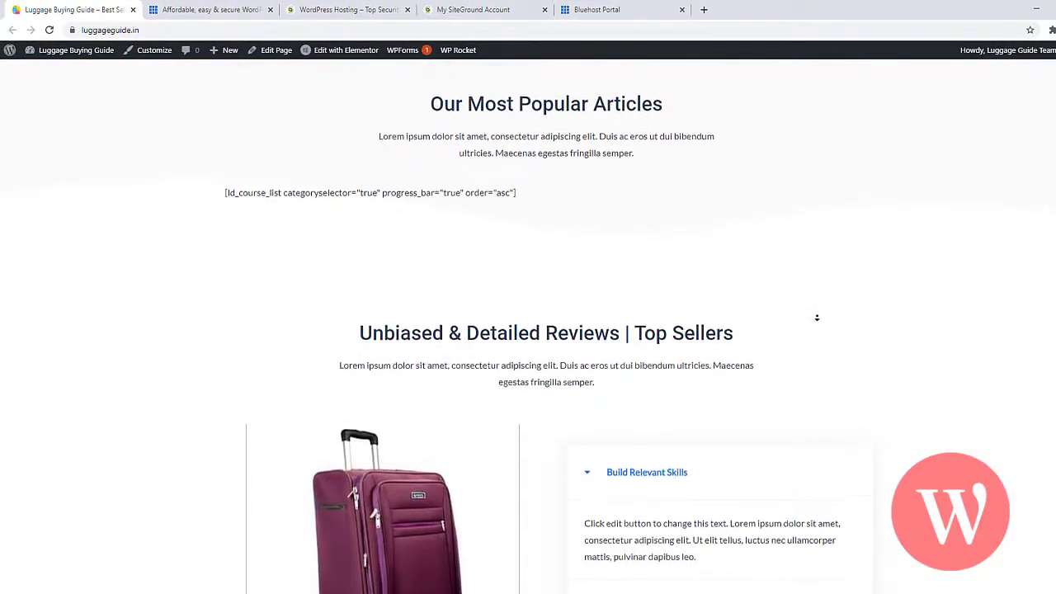
scroll(817, 318, "down", 7)
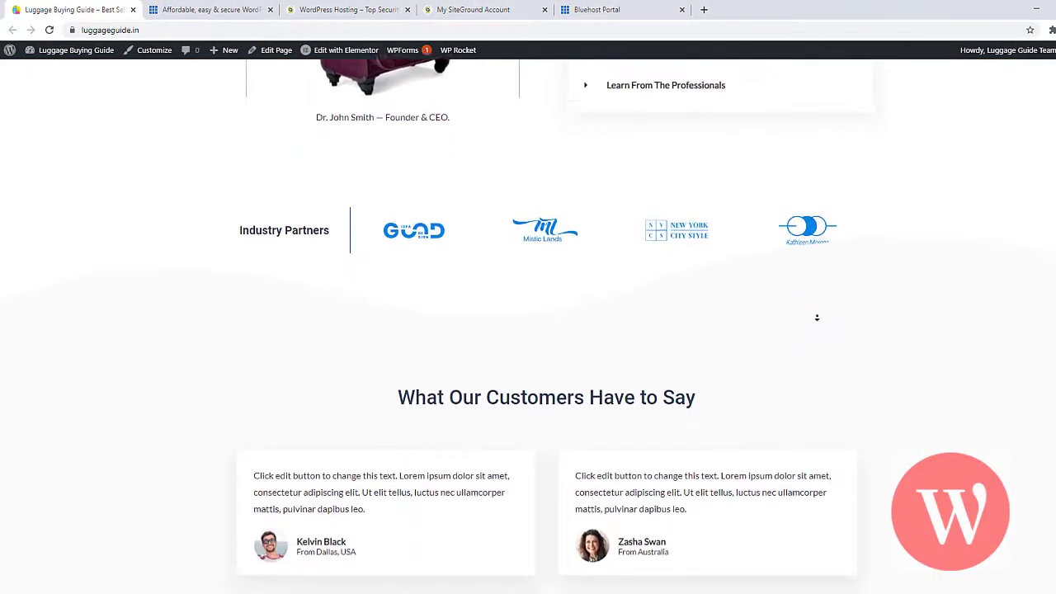
scroll(817, 318, "down", 1)
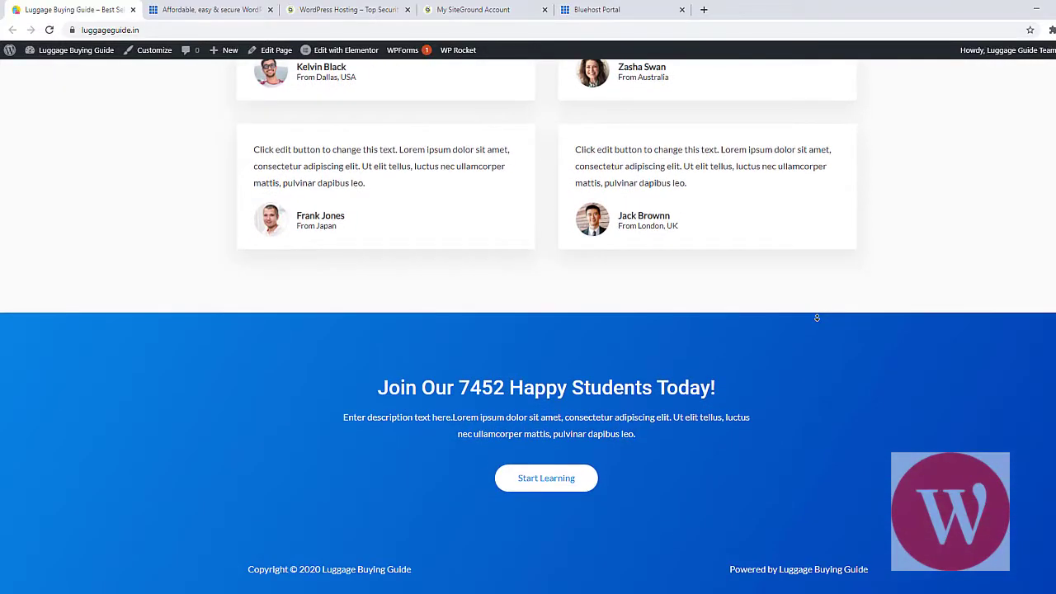
scroll(880, 316, "up", 10)
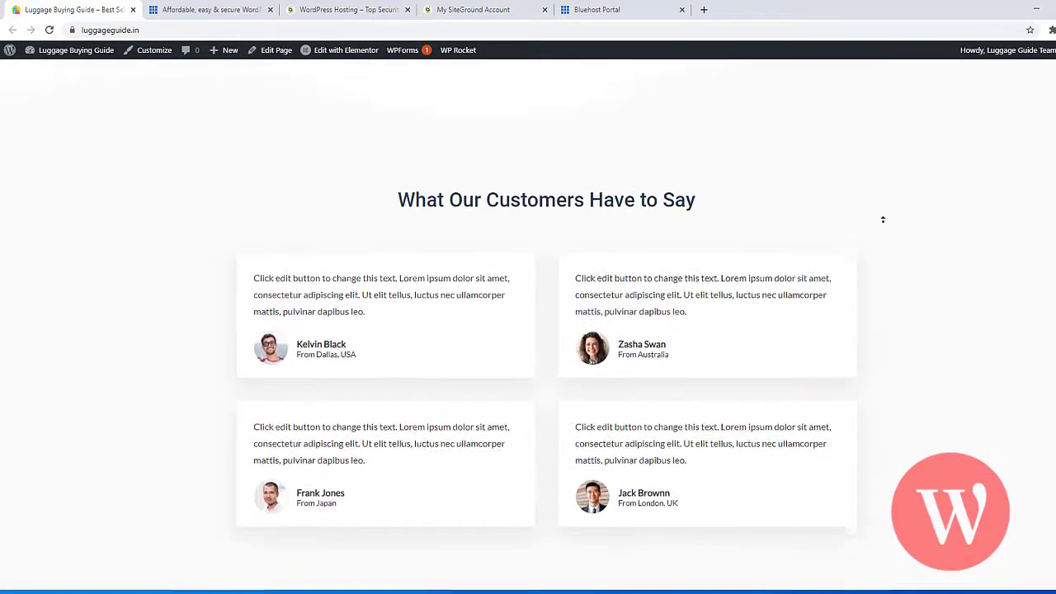
scroll(883, 219, "up", 10)
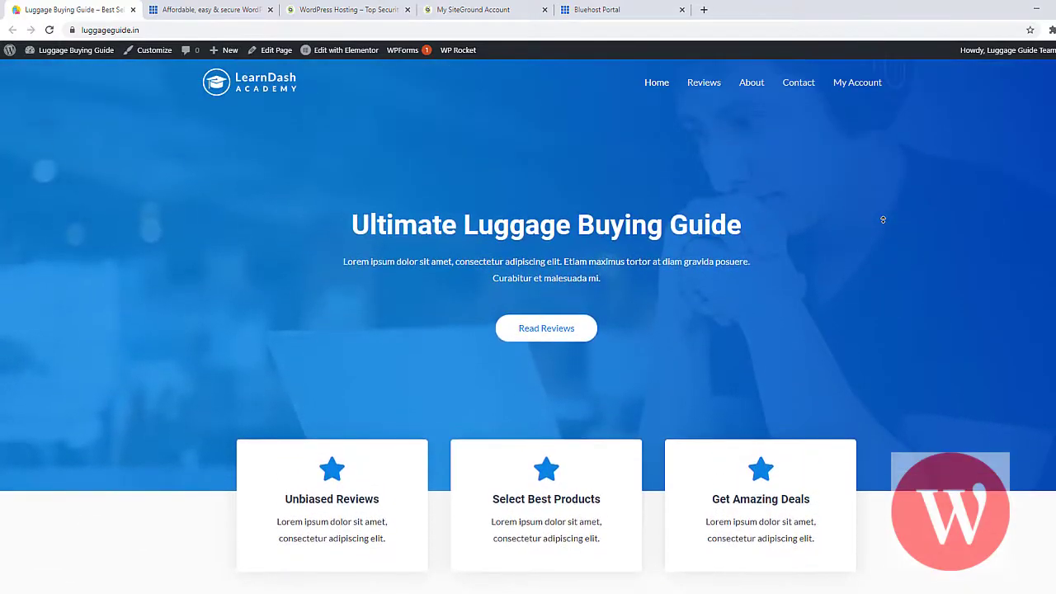
Step: Examine Bluehost's shared WordPress hosting offer and compare its Basic, Plus and Choice Plus plans
left_click(210, 10)
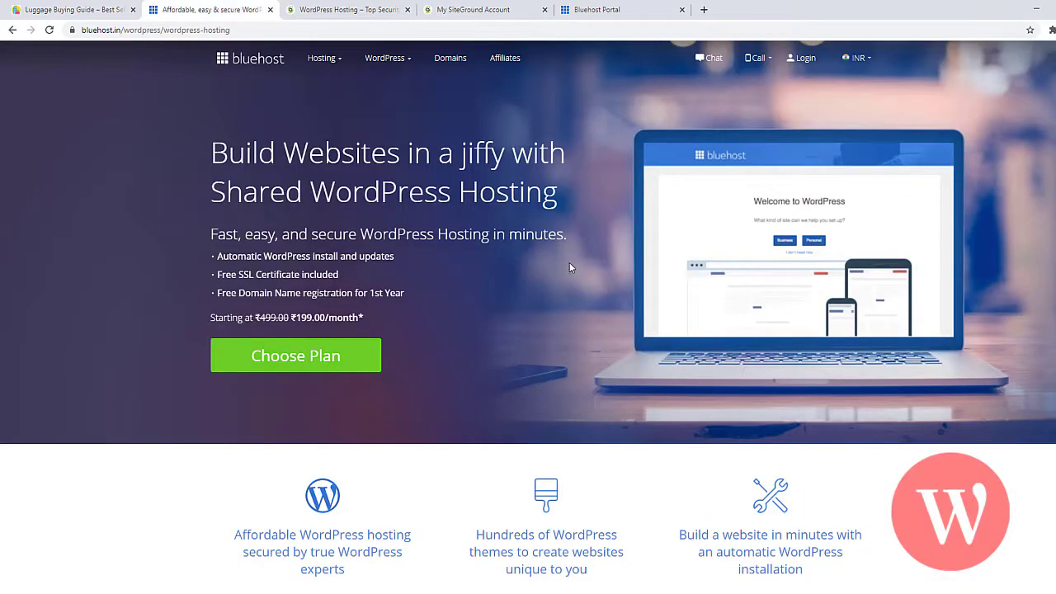
scroll(531, 262, "down", 2)
scroll(530, 262, "up", 2)
scroll(652, 280, "down", 4)
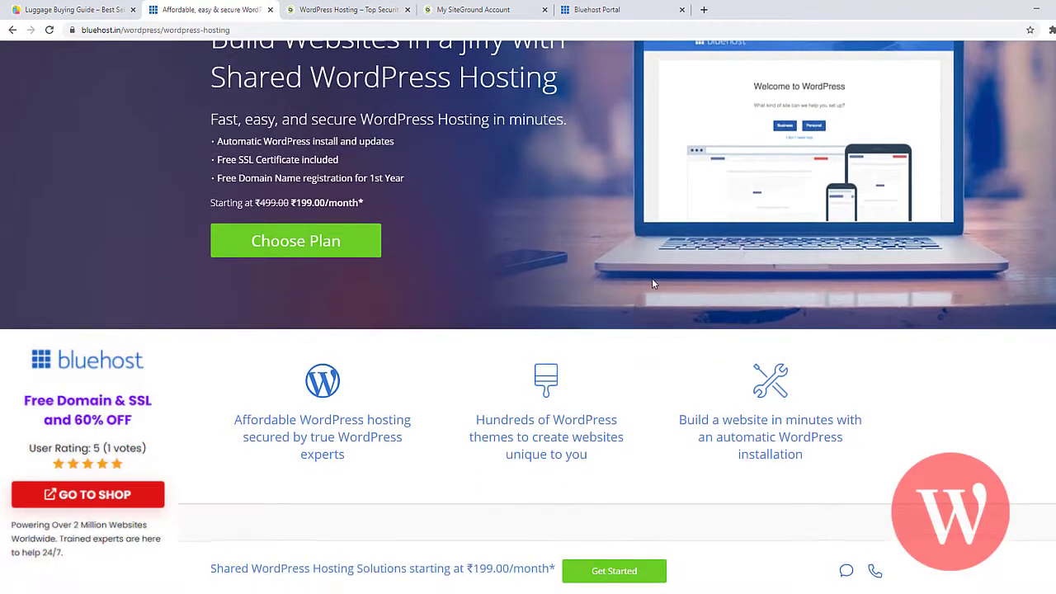
scroll(652, 284, "down", 3)
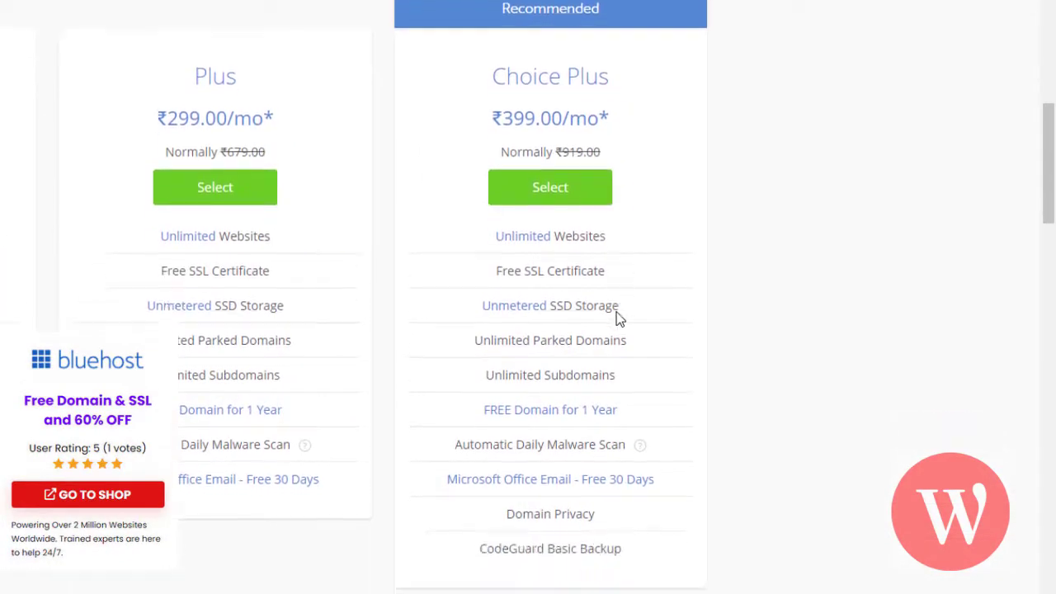
scroll(732, 305, "up", 1)
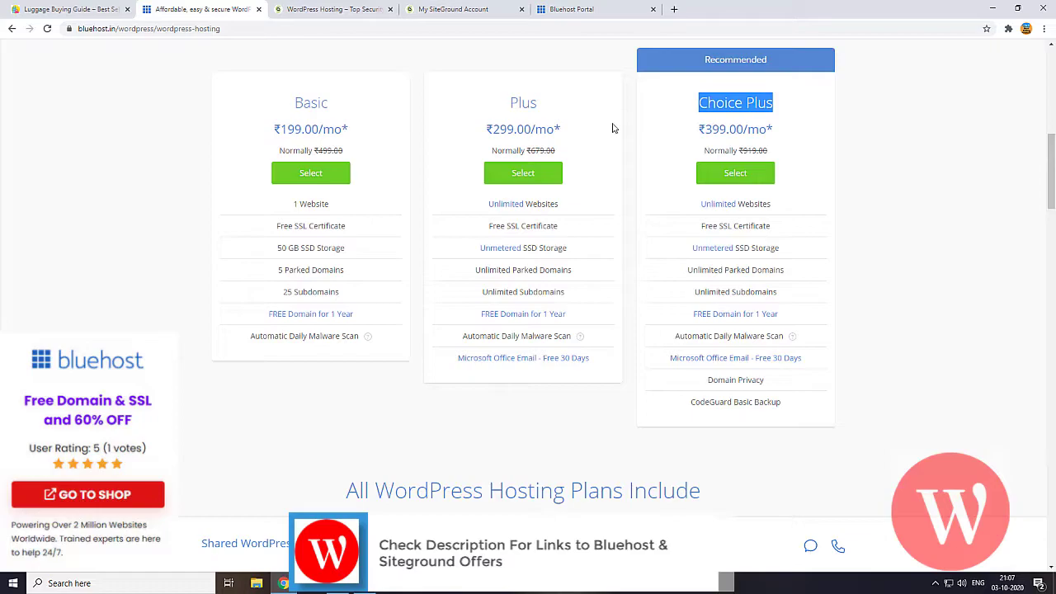
Step: Review SiteGround's WordPress hosting plans, focusing on GrowBig's website, web space and visit limits, and revisit the Bluehost plans for comparison
left_click(331, 10)
left_click_drag(728, 146, 327, 144)
left_click(397, 169)
scroll(397, 169, "down", 2)
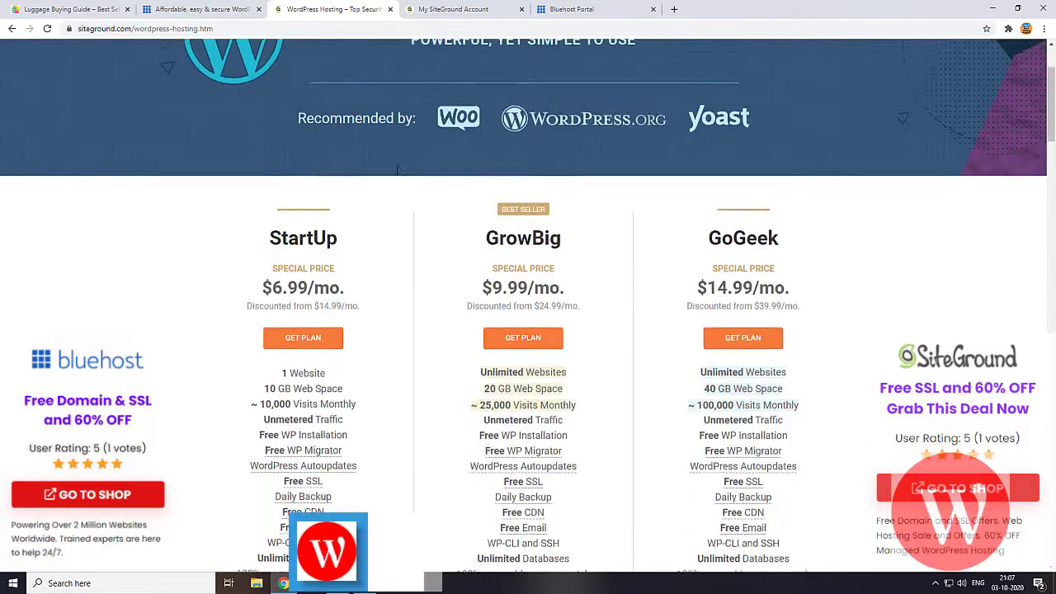
scroll(397, 169, "down", 1)
left_click_drag(589, 157, 483, 156)
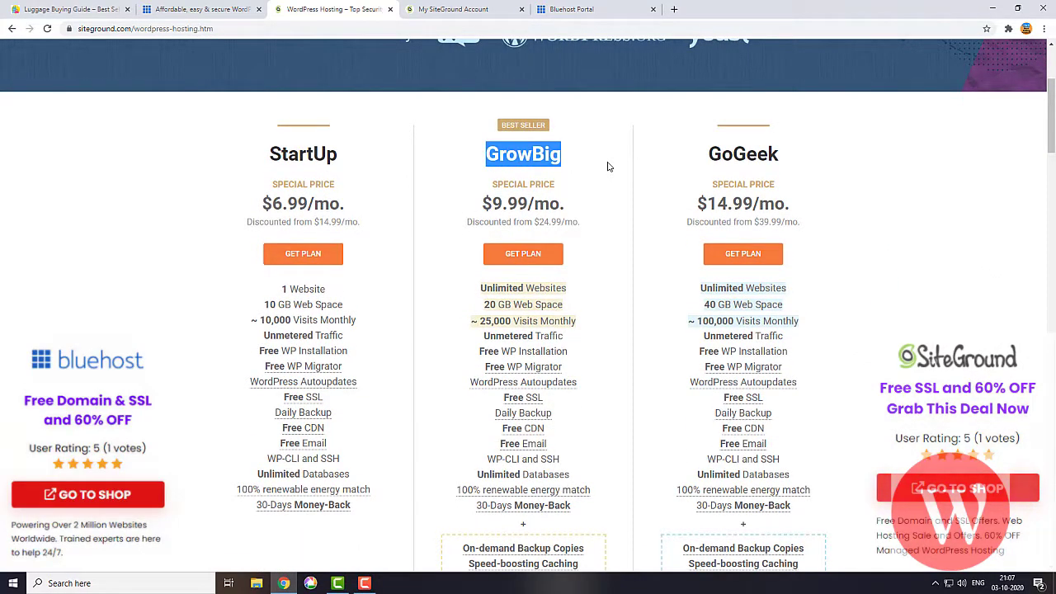
scroll(607, 167, "down", 1)
left_click(613, 203)
left_click_drag(571, 234, 481, 234)
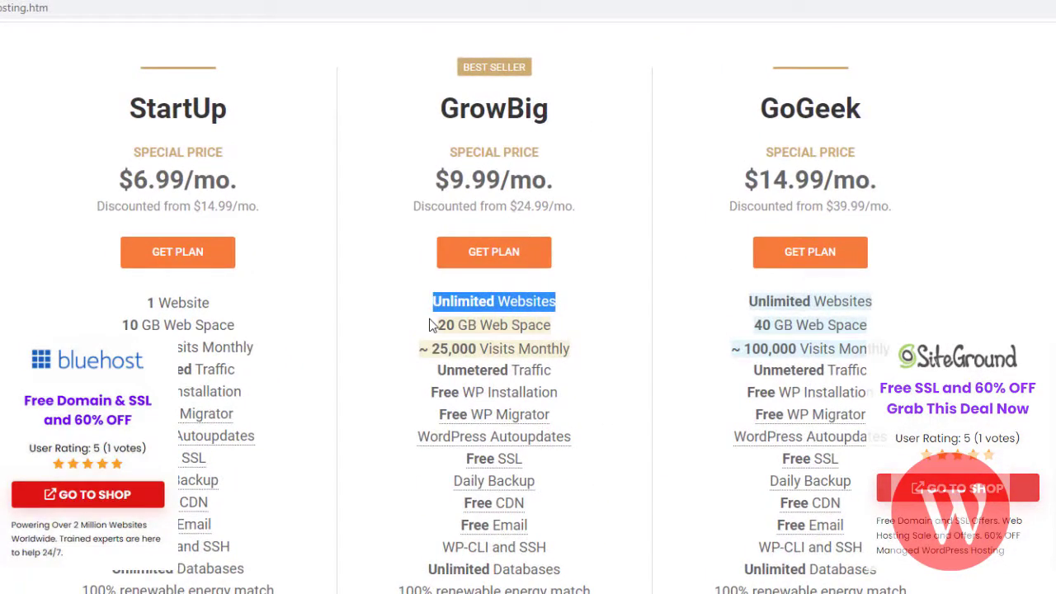
left_click_drag(430, 324, 557, 330)
left_click_drag(591, 366, 422, 349)
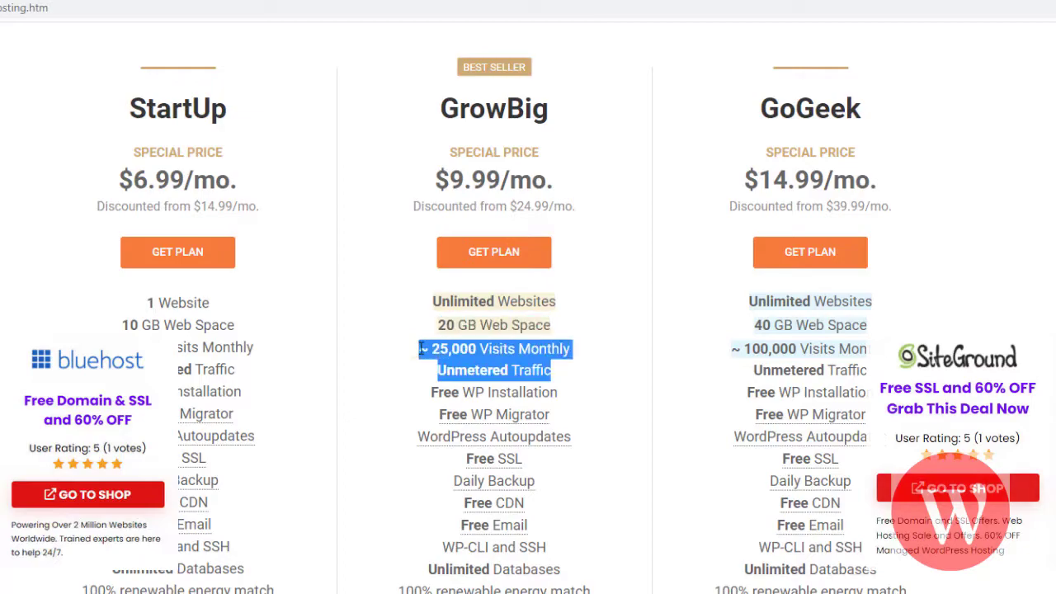
left_click(403, 304)
scroll(617, 290, "up", 5)
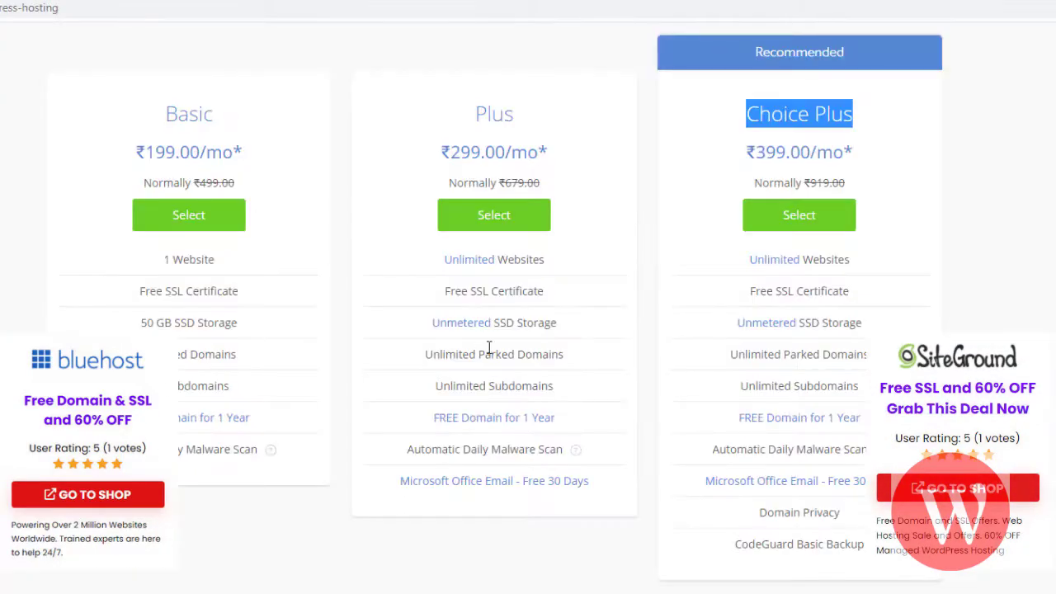
scroll(487, 330, "up", 10)
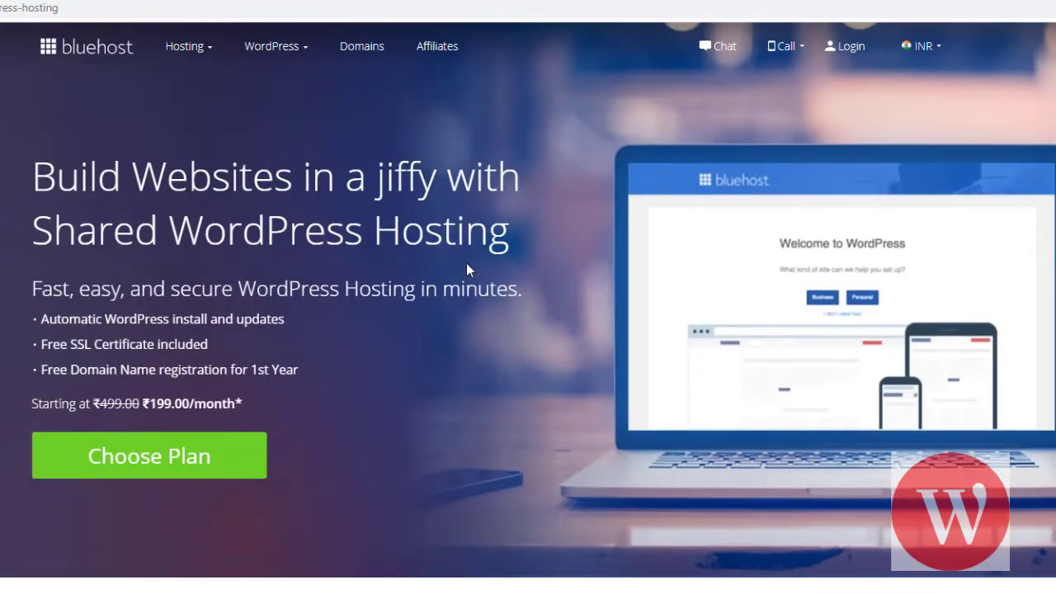
Step: Start adding a new site in the SiteGround account and choose the Existing Domain option
left_click(371, 1)
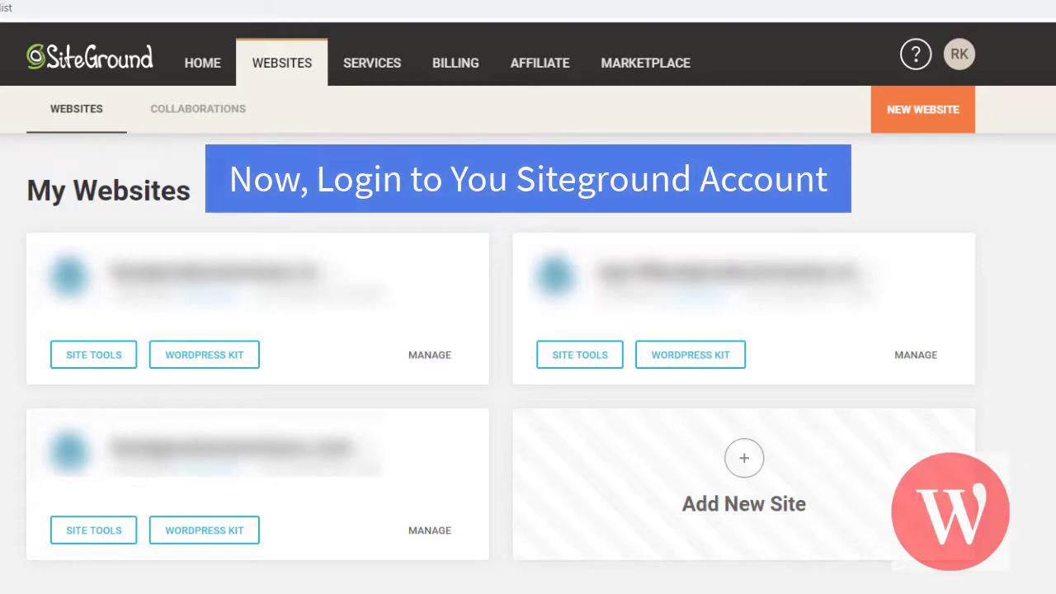
left_click(745, 460)
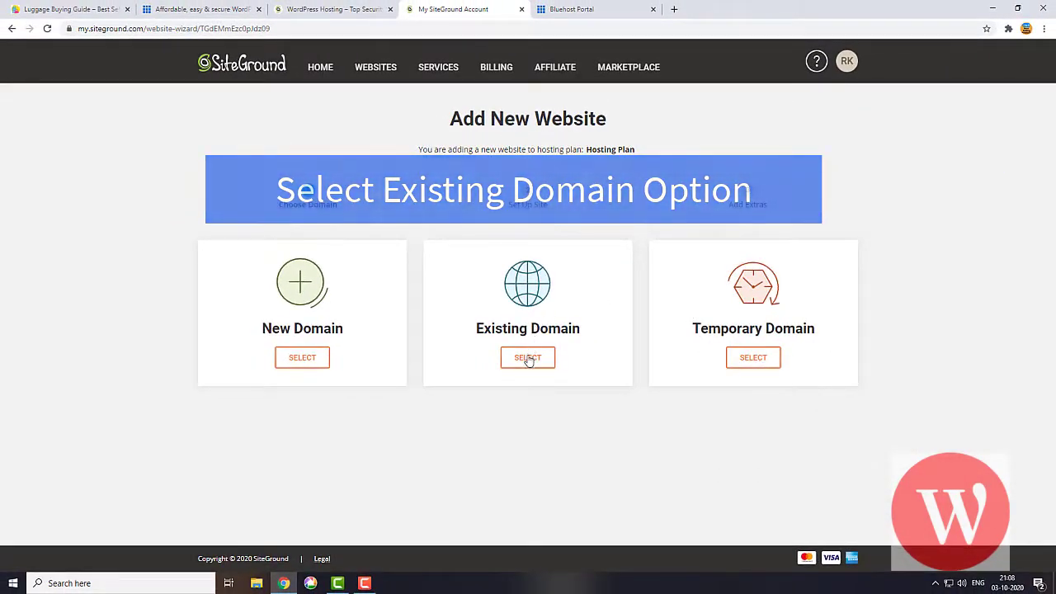
left_click(528, 358)
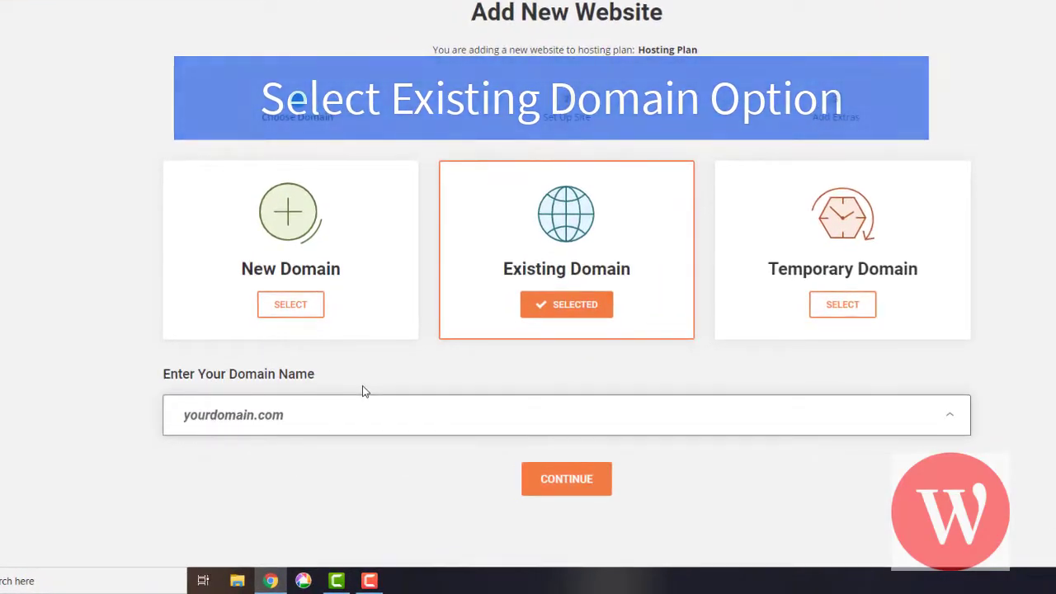
Step: Enter luggageguide.in as the existing domain, read the domain registration notice and continue to the site setup
left_click(359, 424)
type("luggageguide.in")
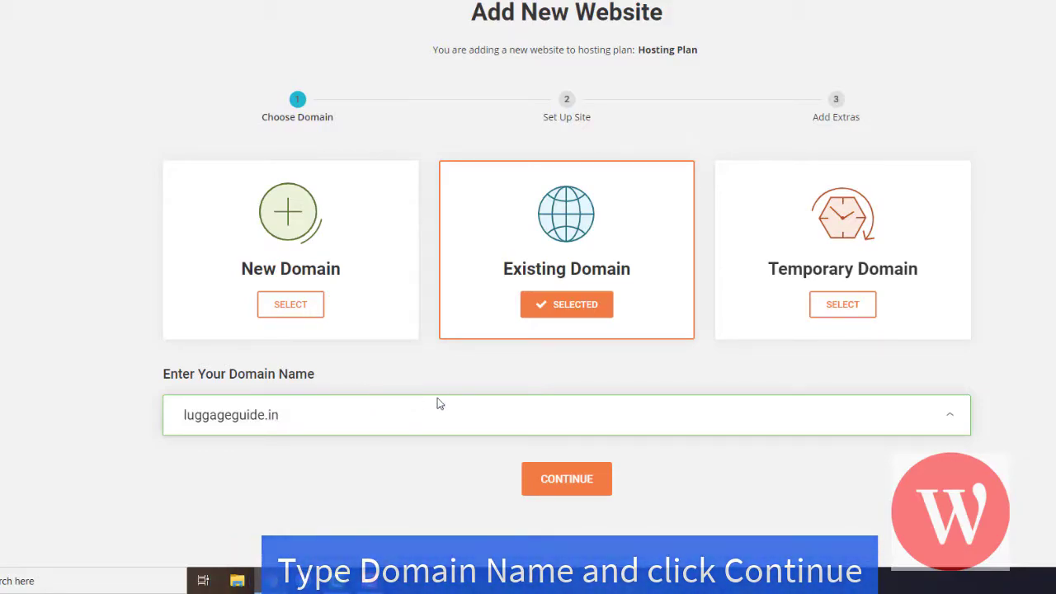
left_click(566, 481)
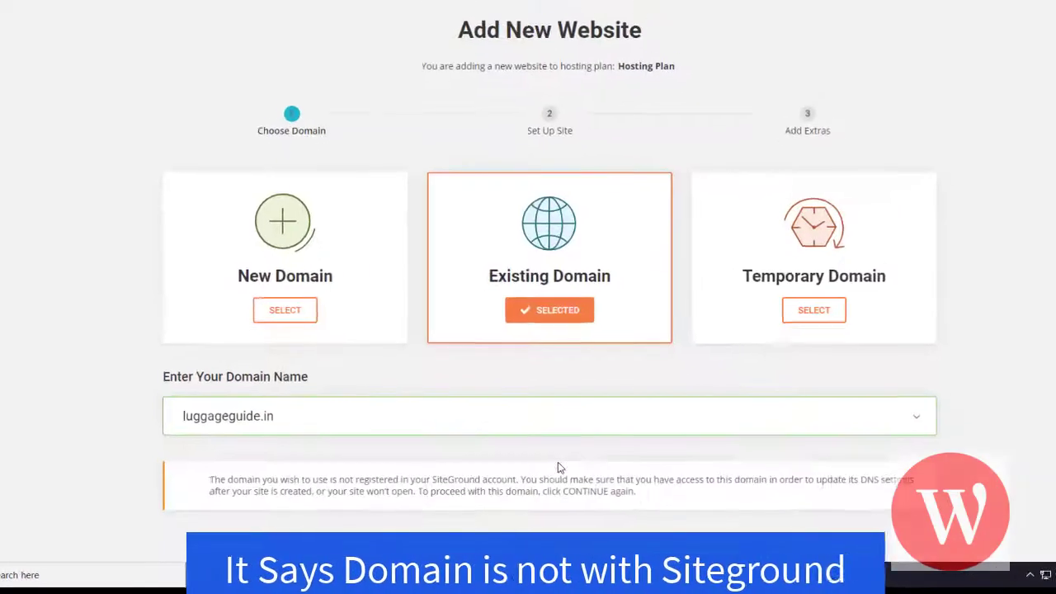
scroll(665, 360, "down", 3)
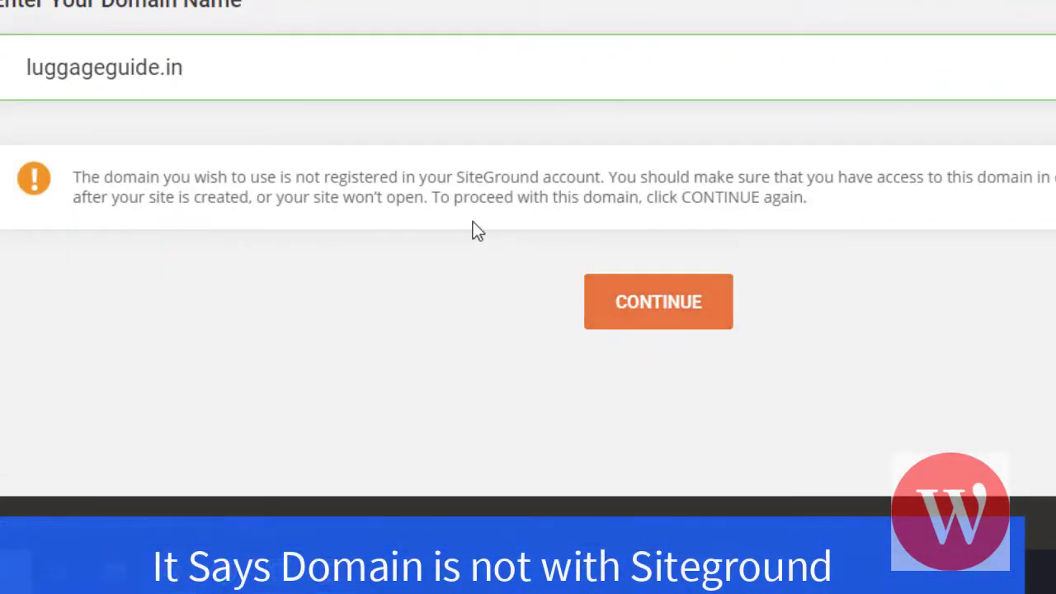
left_click_drag(74, 175, 830, 210)
left_click(827, 201)
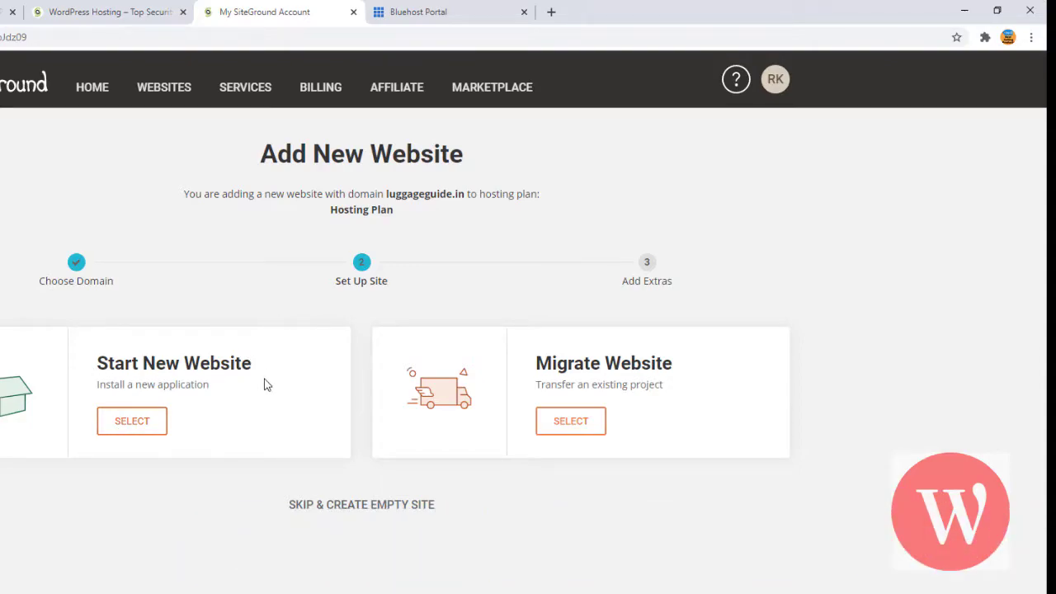
Step: Choose Migrate Website with Superfast WordPress Automigration for the site setup and continue to the extras
left_click(572, 425)
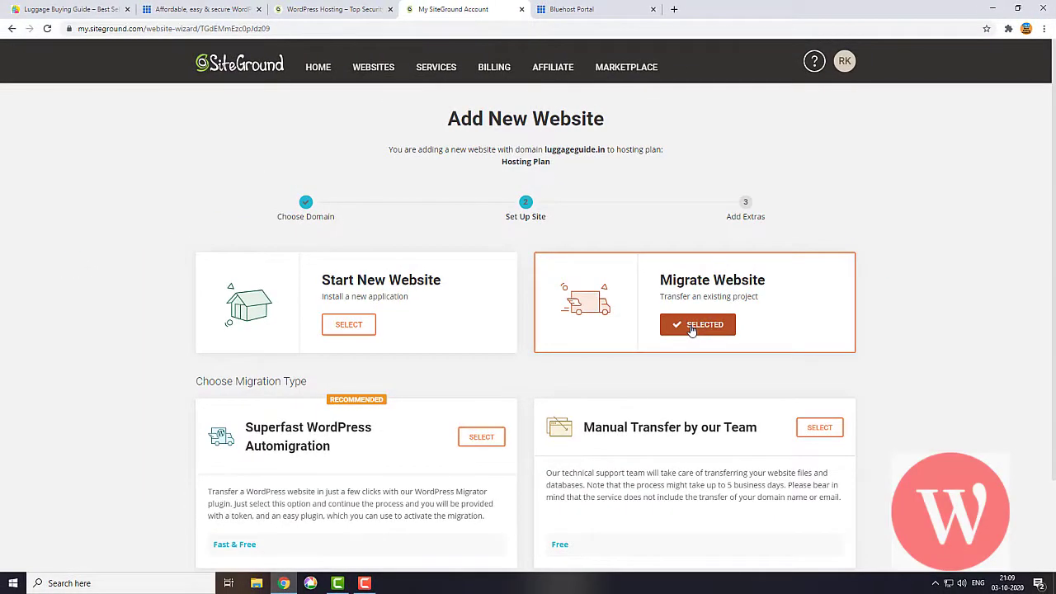
scroll(691, 329, "down", 2)
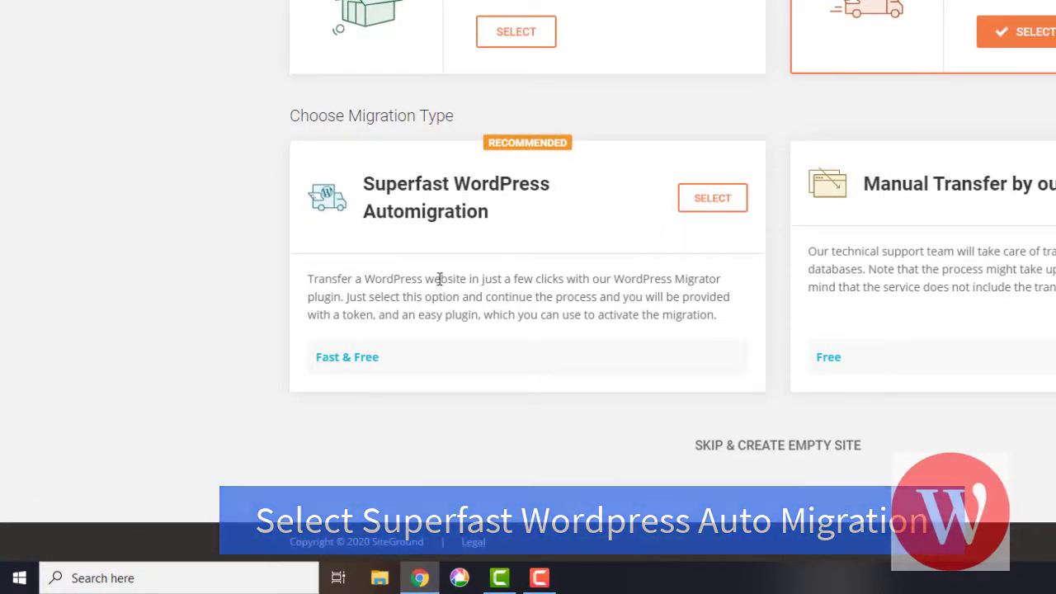
left_click_drag(399, 280, 670, 315)
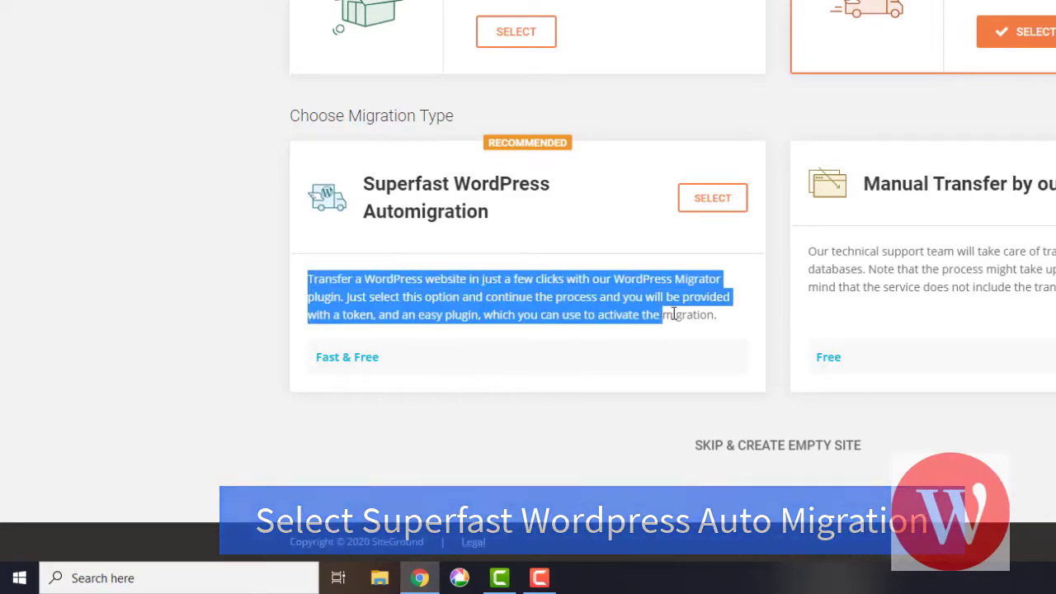
left_click(742, 252)
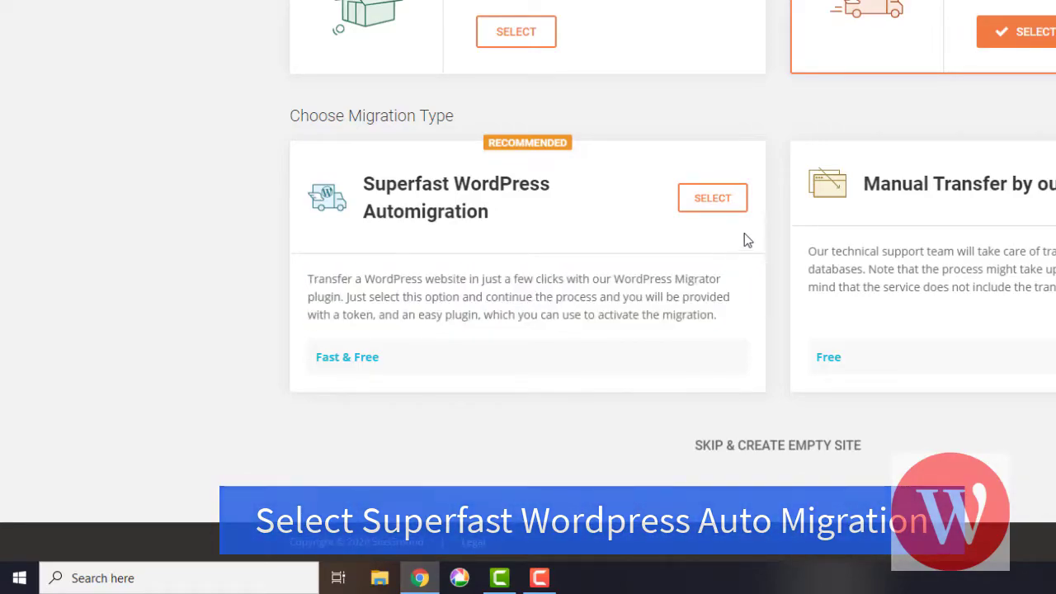
left_click(711, 199)
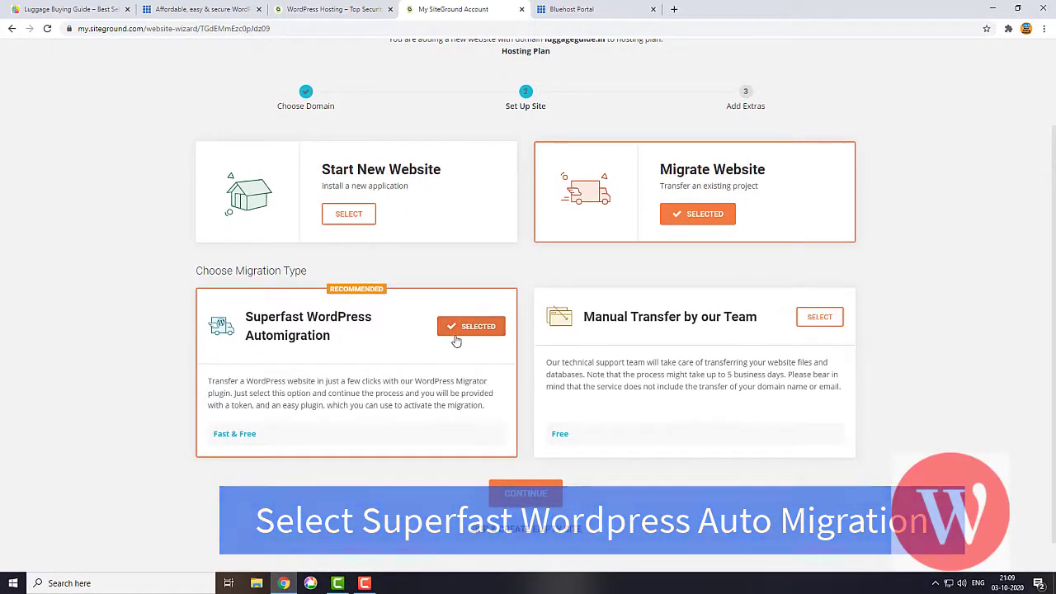
scroll(479, 371, "down", 1)
left_click(525, 459)
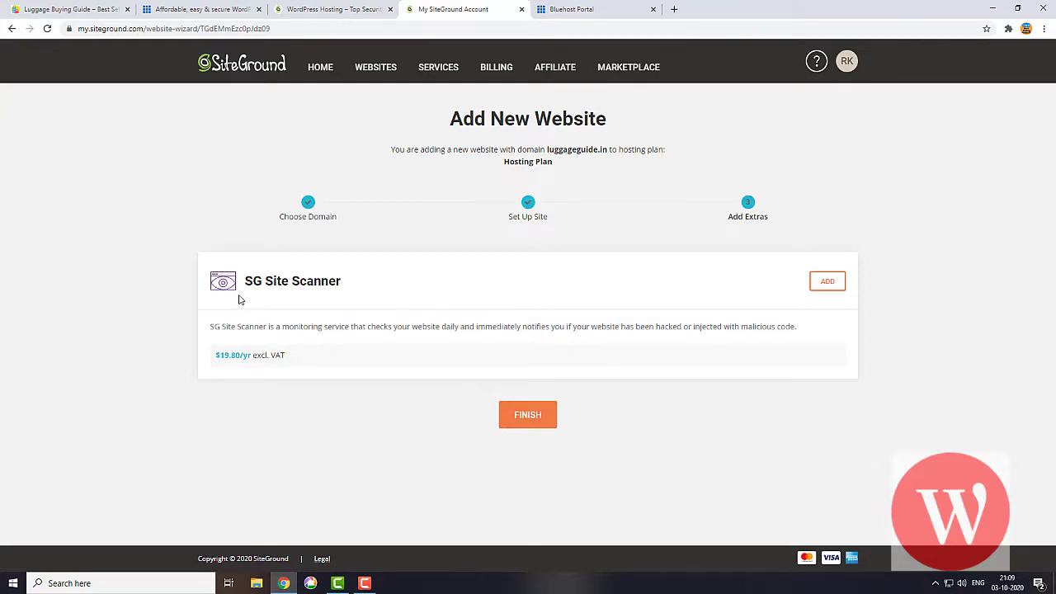
Step: Finish the website setup without adding SG Site Scanner and download the SiteGround WordPress Migrator plugin
left_click(347, 283)
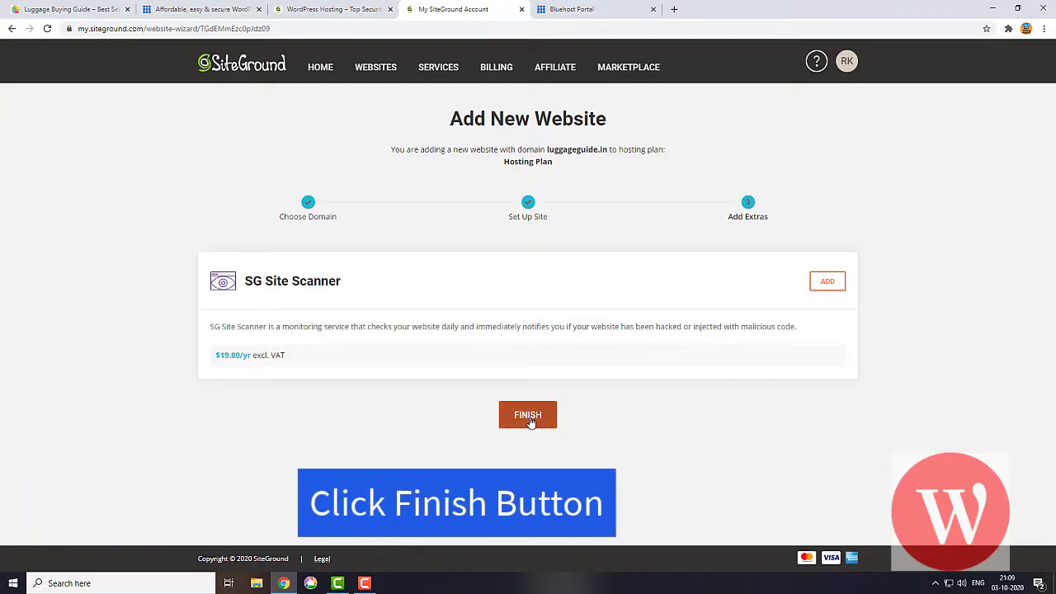
left_click(528, 415)
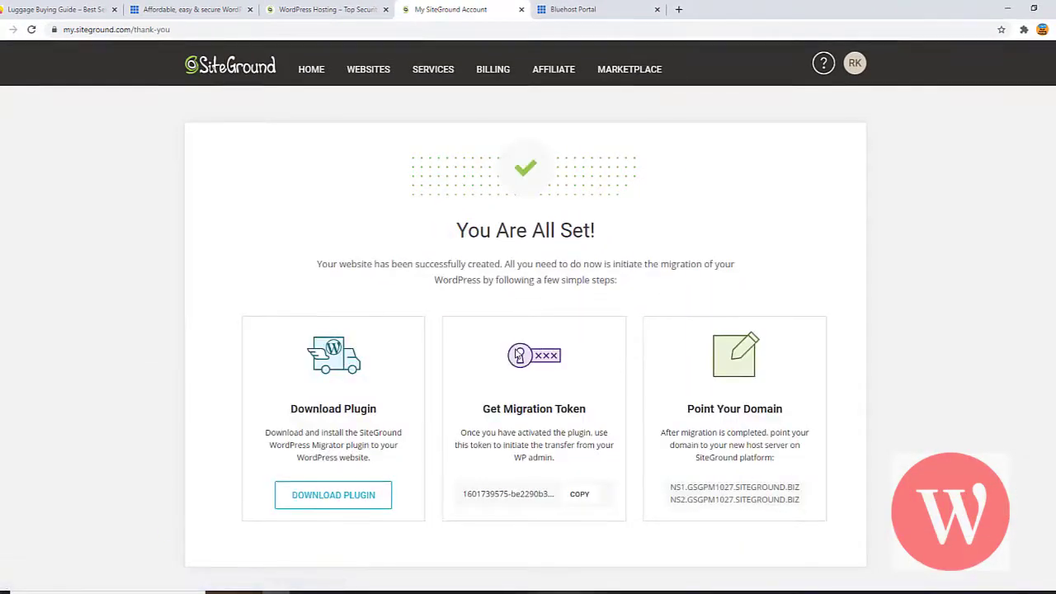
scroll(492, 301, "down", 1)
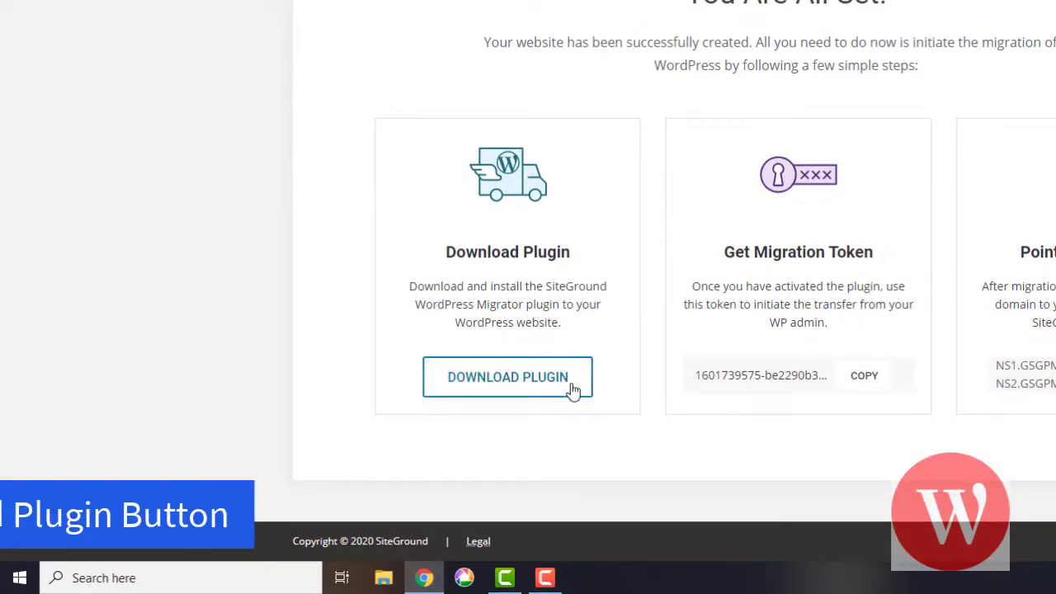
left_click(540, 385)
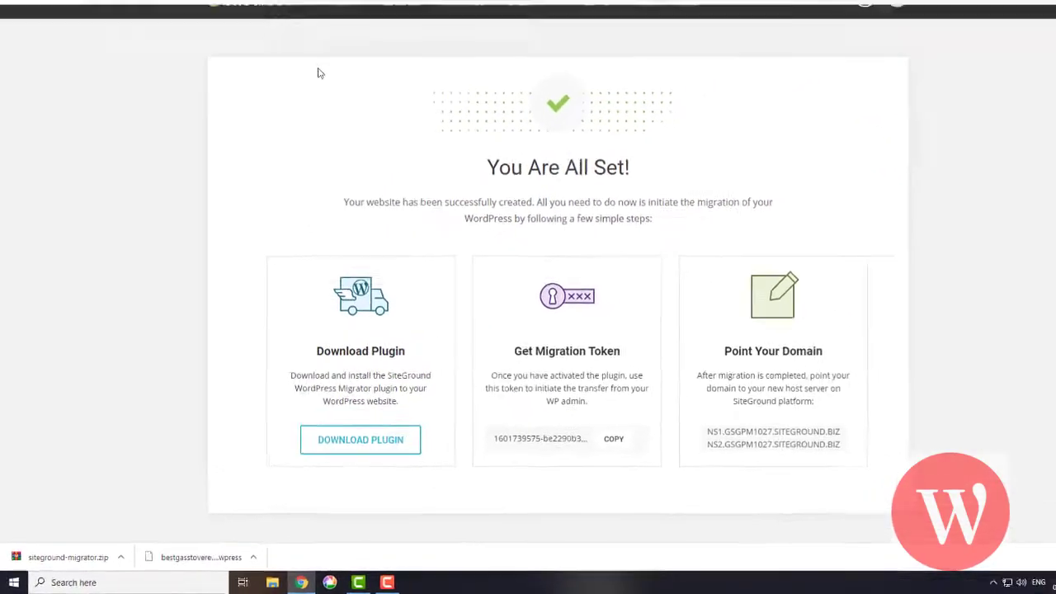
Step: Open the WordPress dashboard of luggageguide.in and go to the page for adding new plugins
left_click(56, 9)
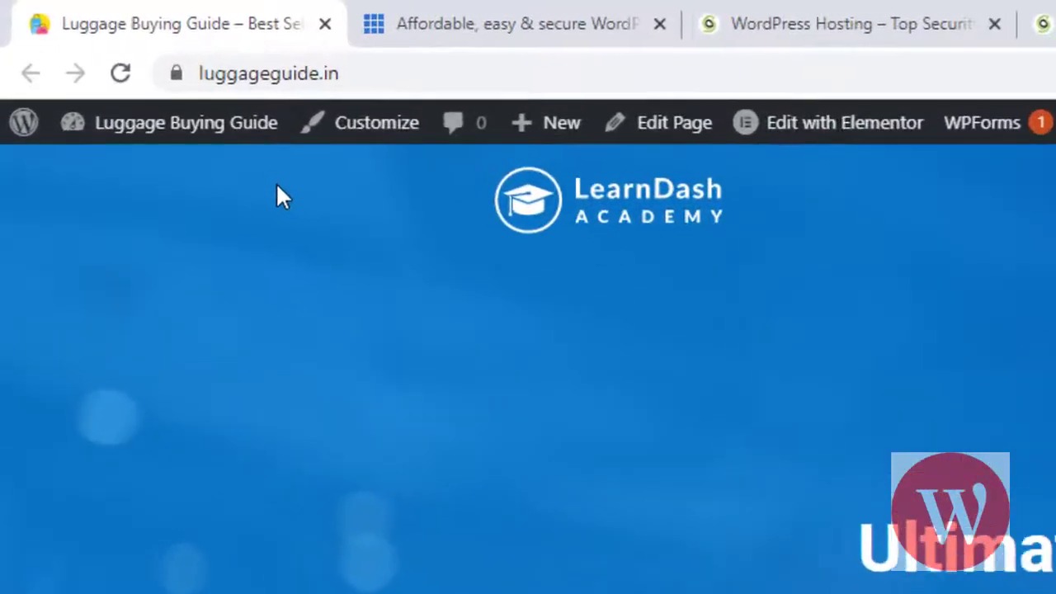
mouse_move(201, 142)
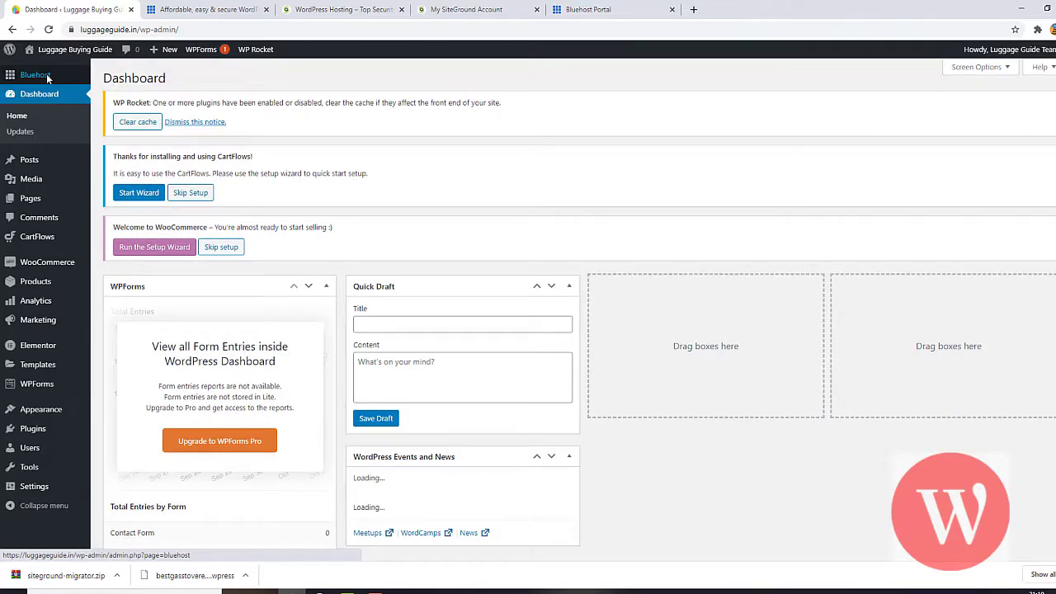
mouse_move(29, 436)
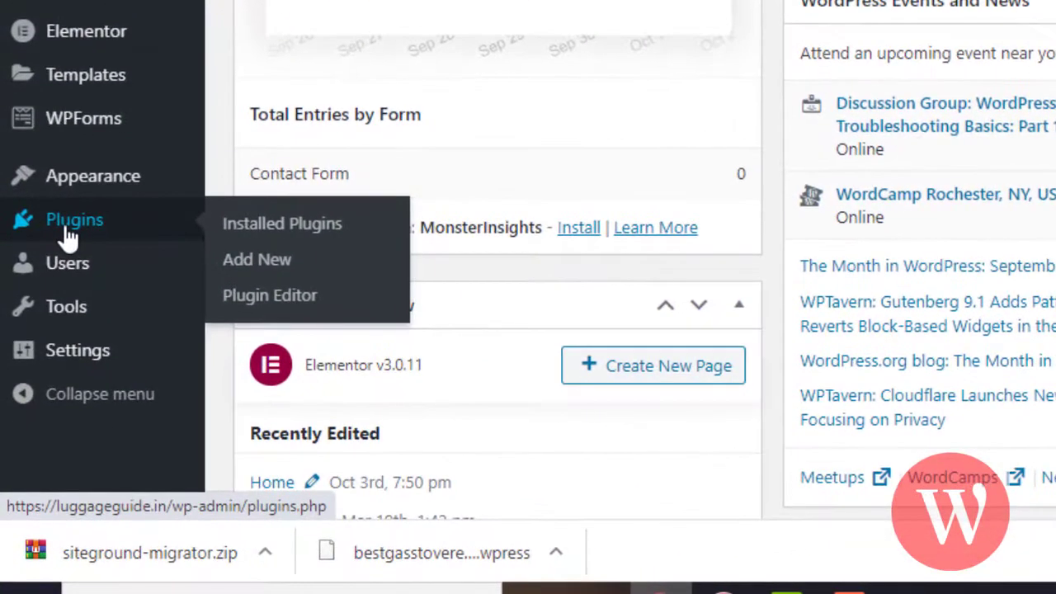
scroll(275, 272, "down", 5)
left_click(272, 271)
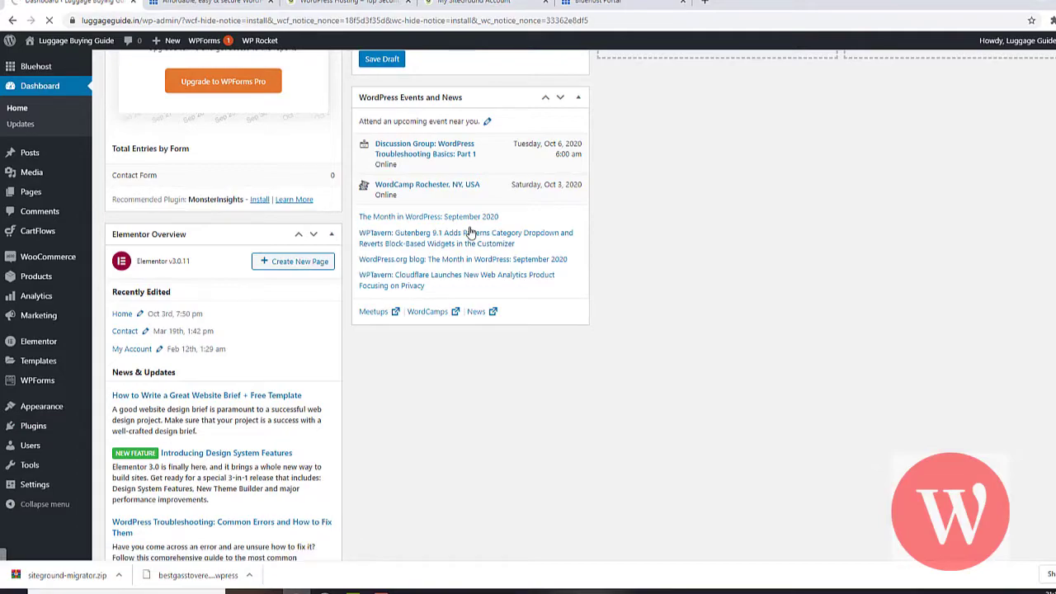
Step: Upload siteground-migrator.zip from the Downloads folder as a plugin, install it and activate it
scroll(470, 232, "up", 1)
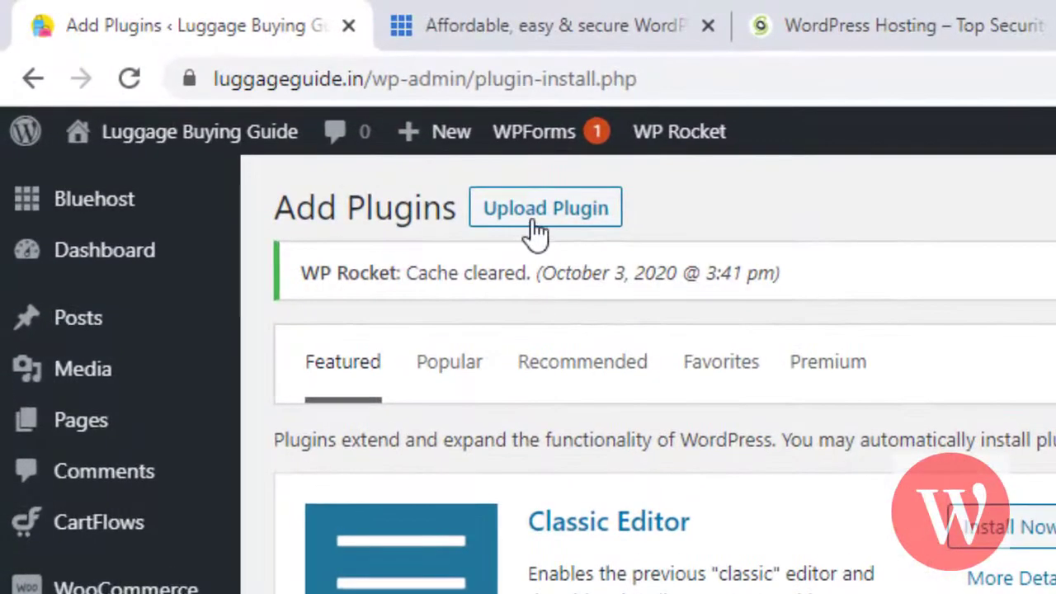
left_click(427, 172)
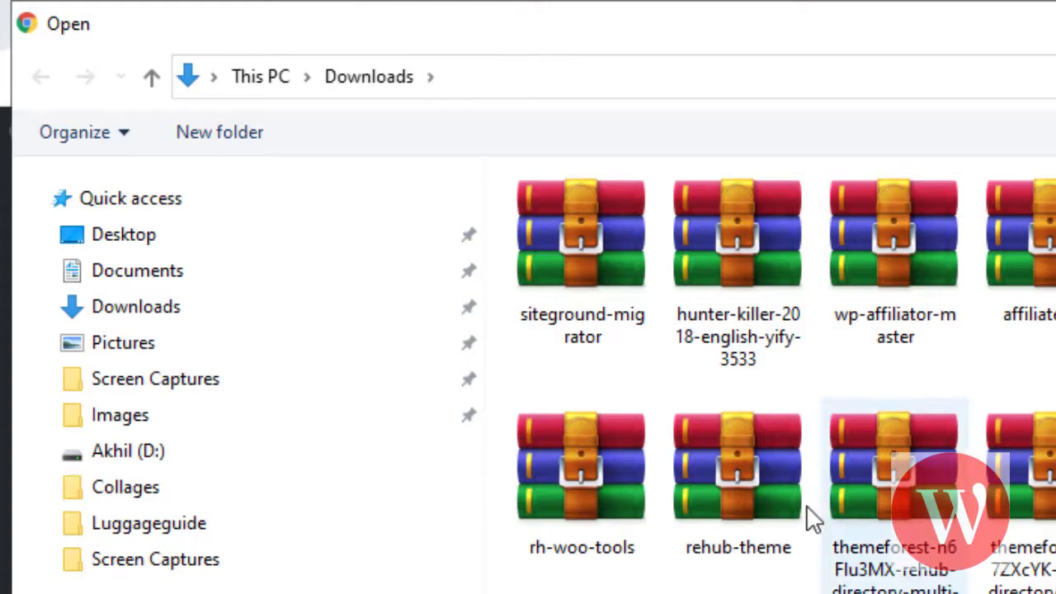
left_click(565, 250)
double_click(545, 241)
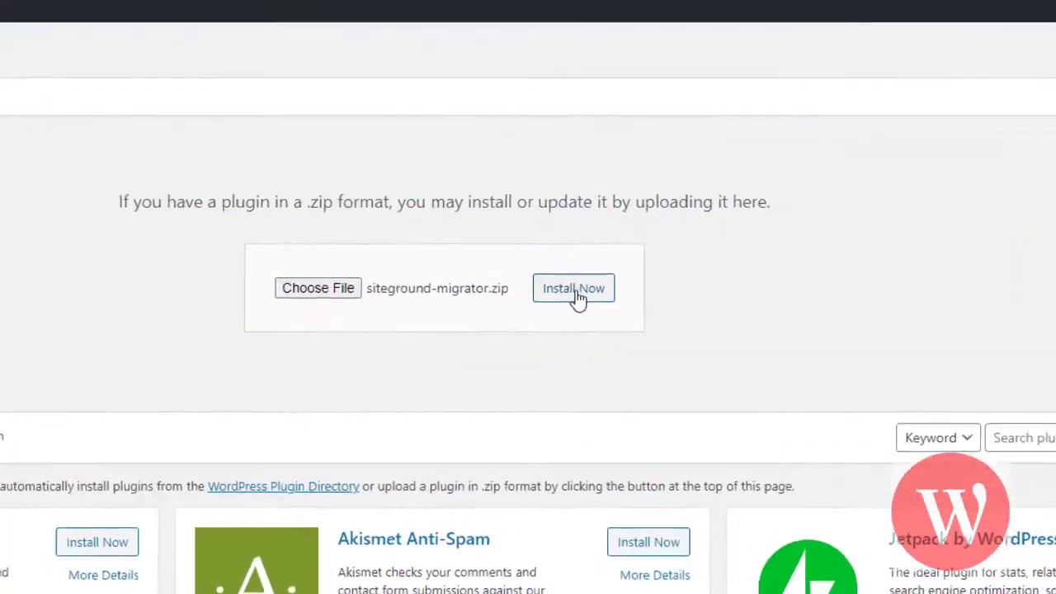
left_click(576, 294)
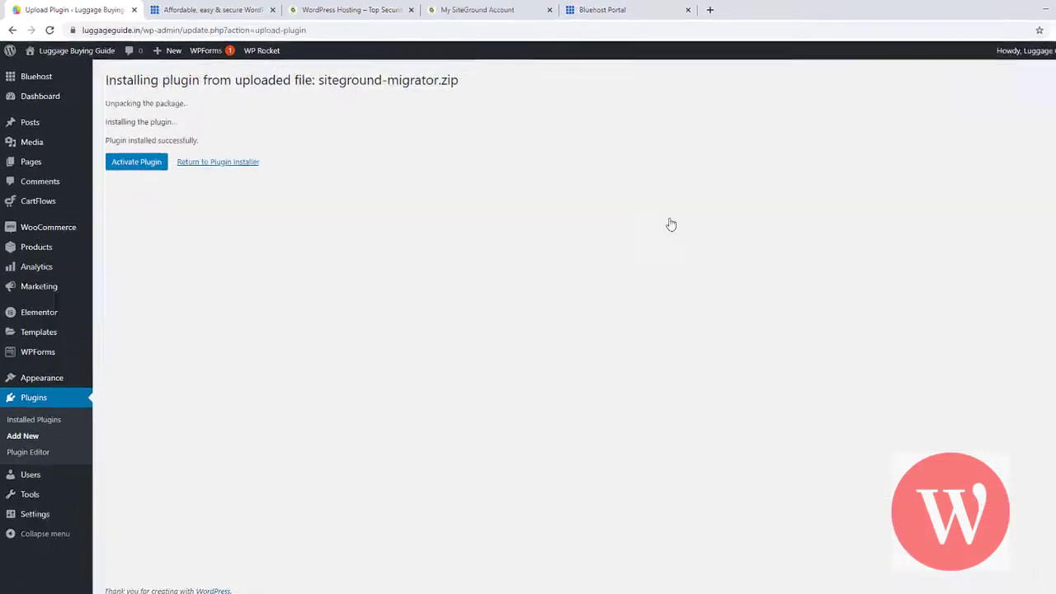
left_click(295, 350)
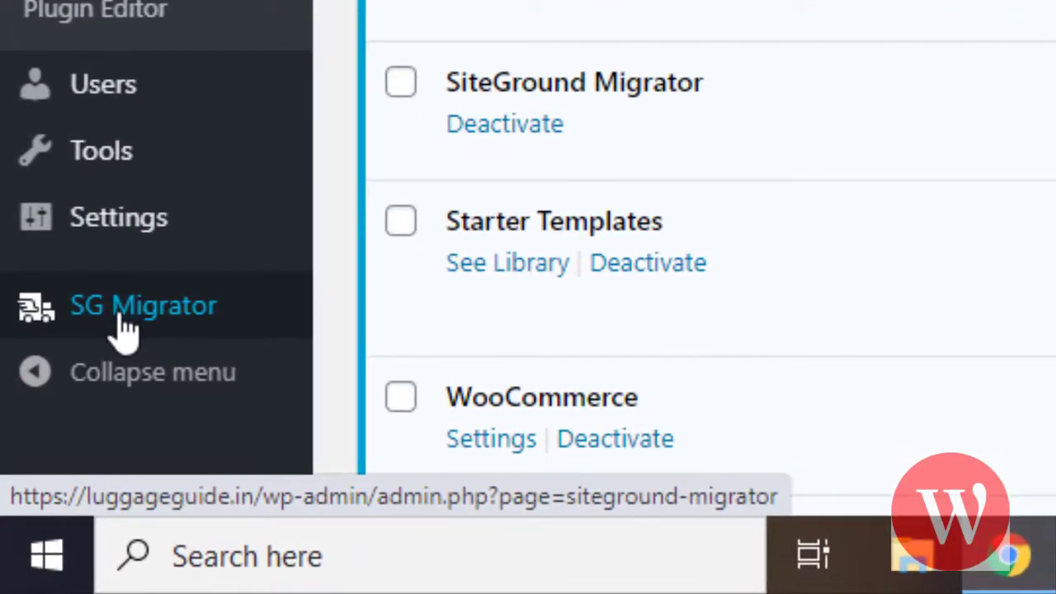
Step: Open SG Migrator and paste the migration token copied from the SiteGround account into the Migration Token field
left_click(123, 330)
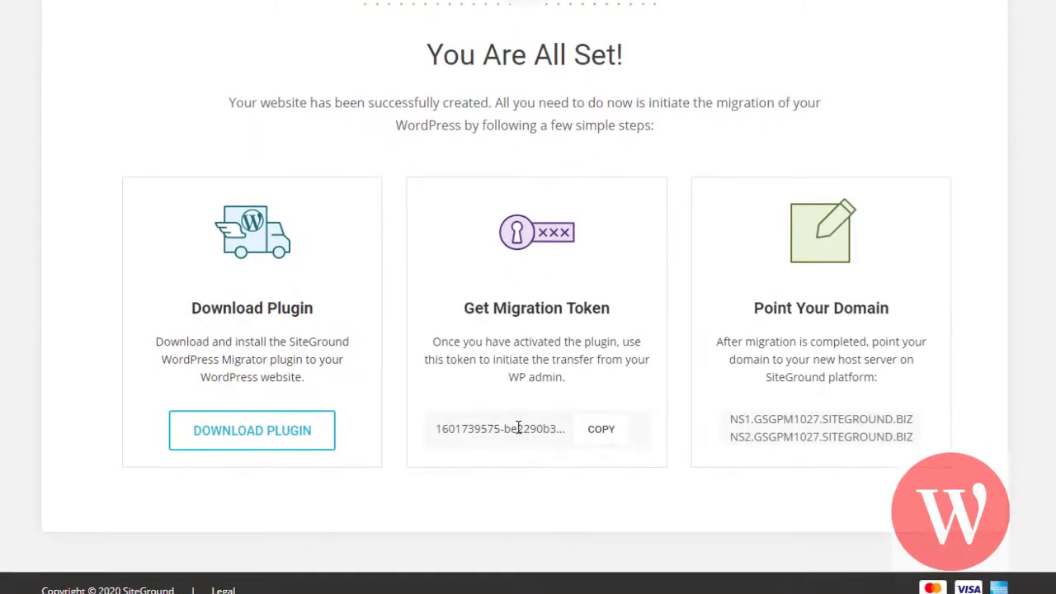
left_click_drag(456, 428, 559, 427)
left_click(601, 431)
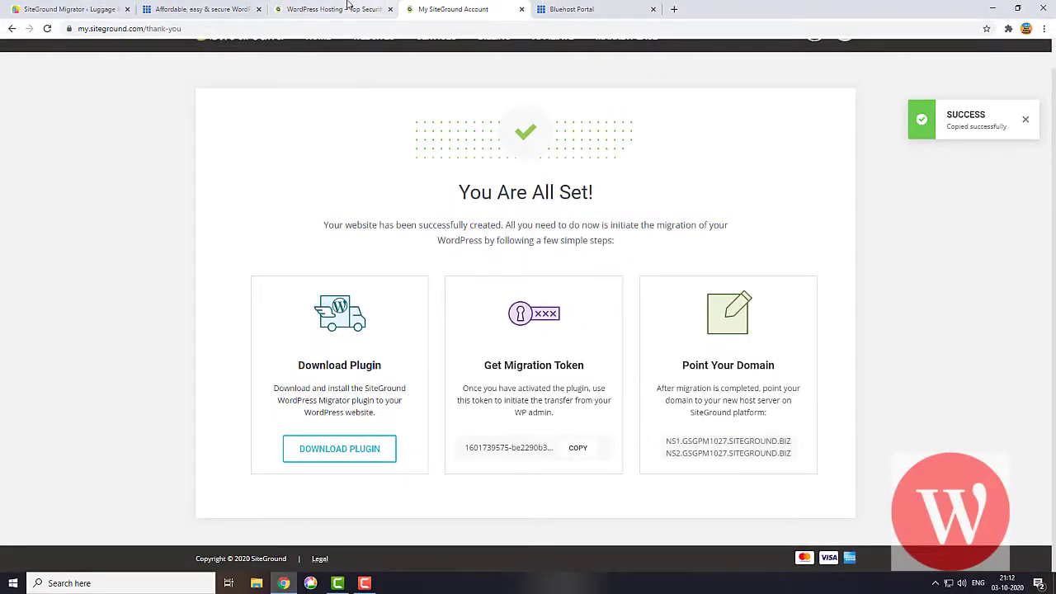
left_click(87, 9)
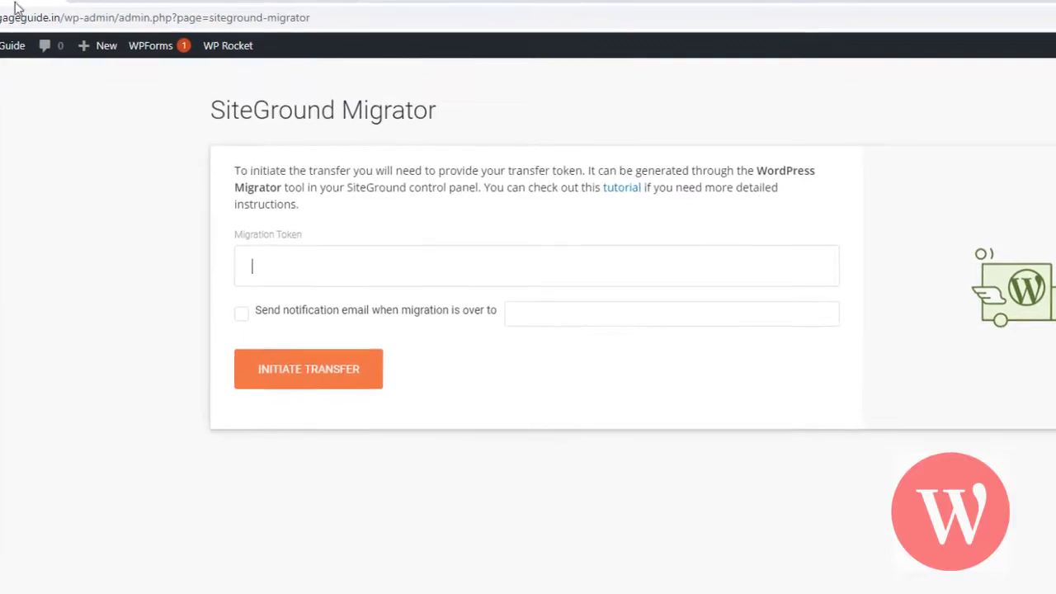
key("ctrl+v")
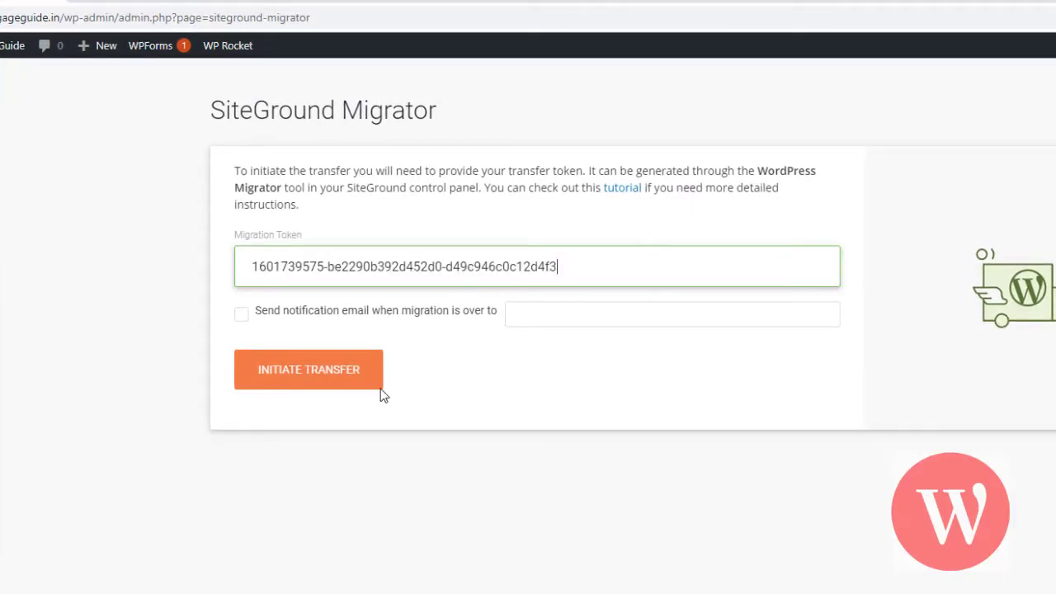
Step: Enable the notification email for when the migration is over and enter the recipient's e-mail address
left_click(324, 378)
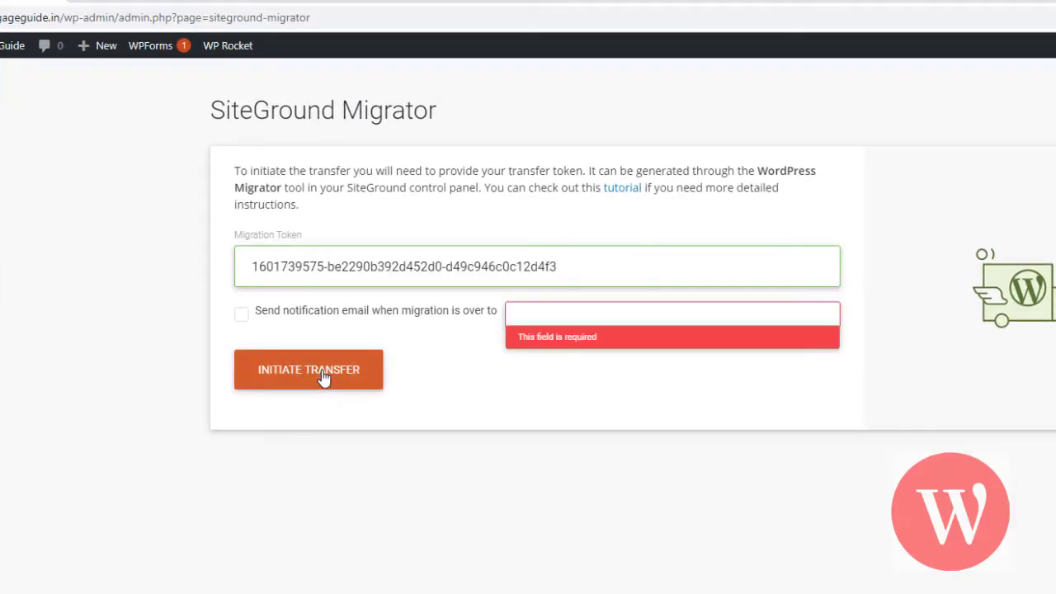
left_click(242, 315)
left_click(597, 311)
type("in")
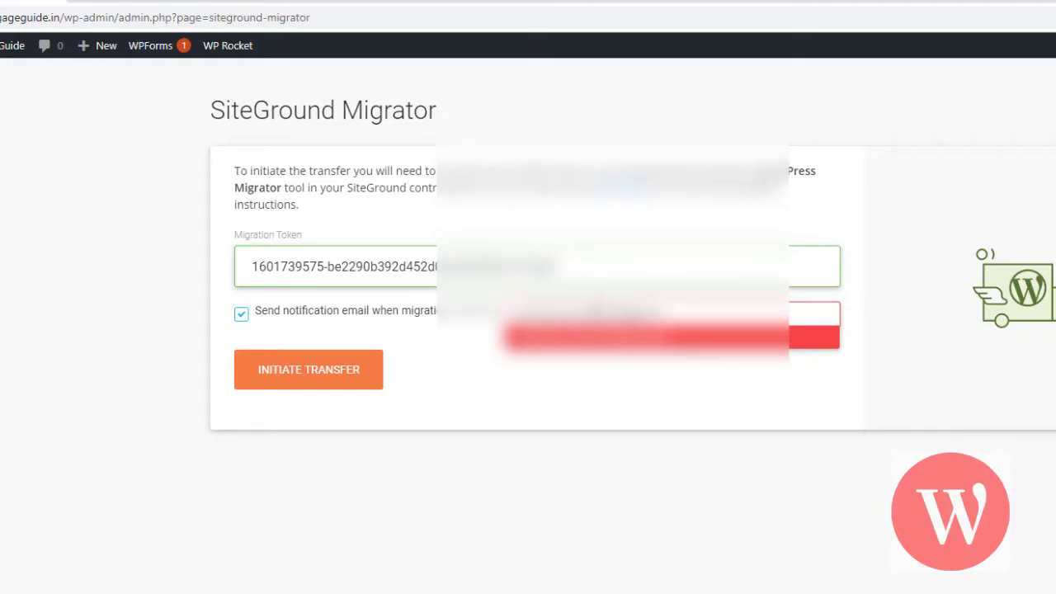
type("com")
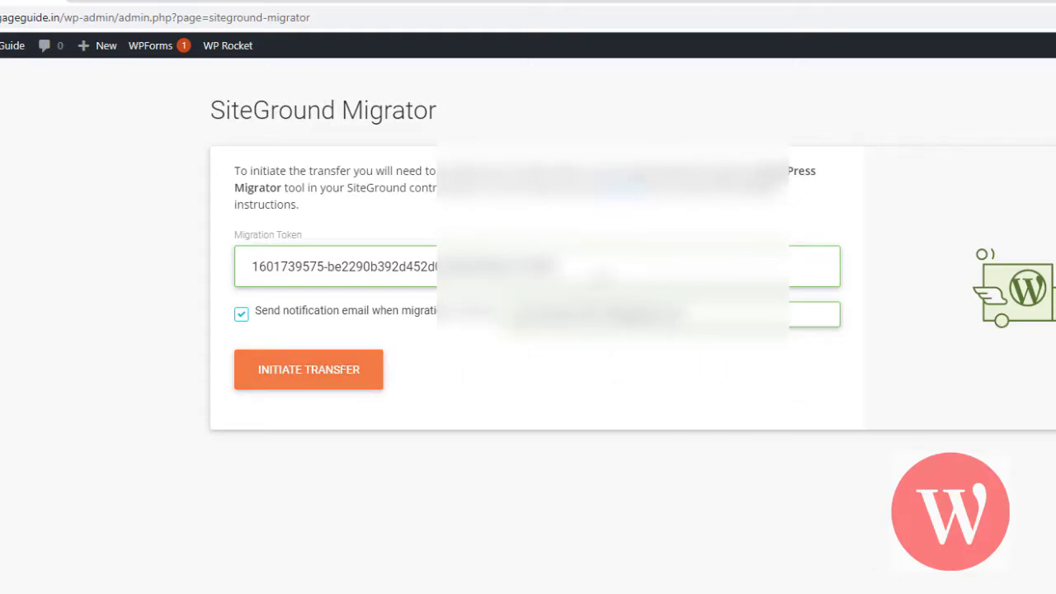
Step: Replace the migration token with a fresh copy from the SiteGround account and initiate the transfer
left_click_drag(565, 267, 195, 303)
key("BackSpace")
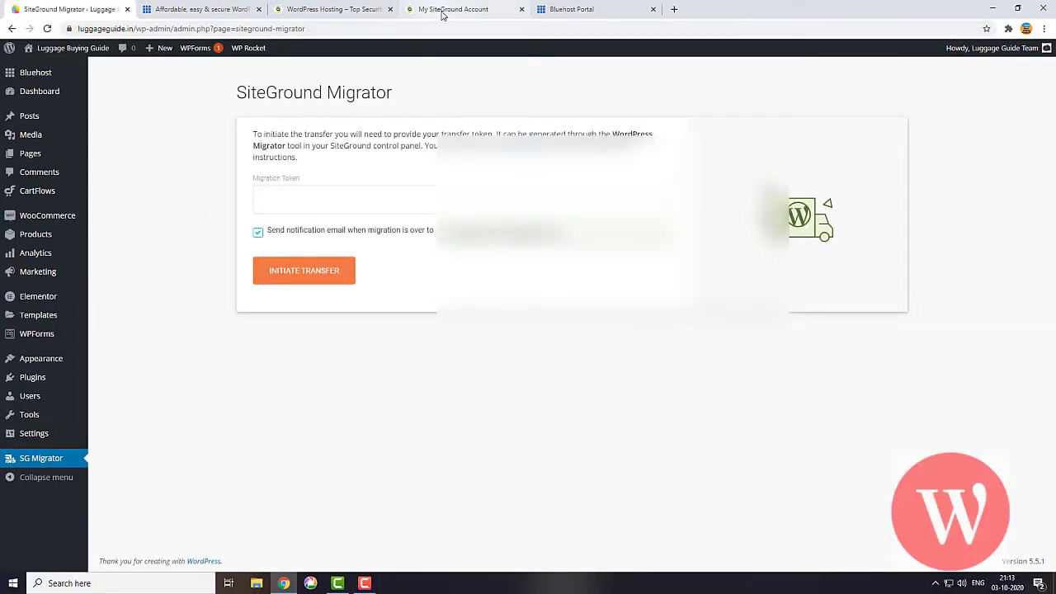
left_click(442, 10)
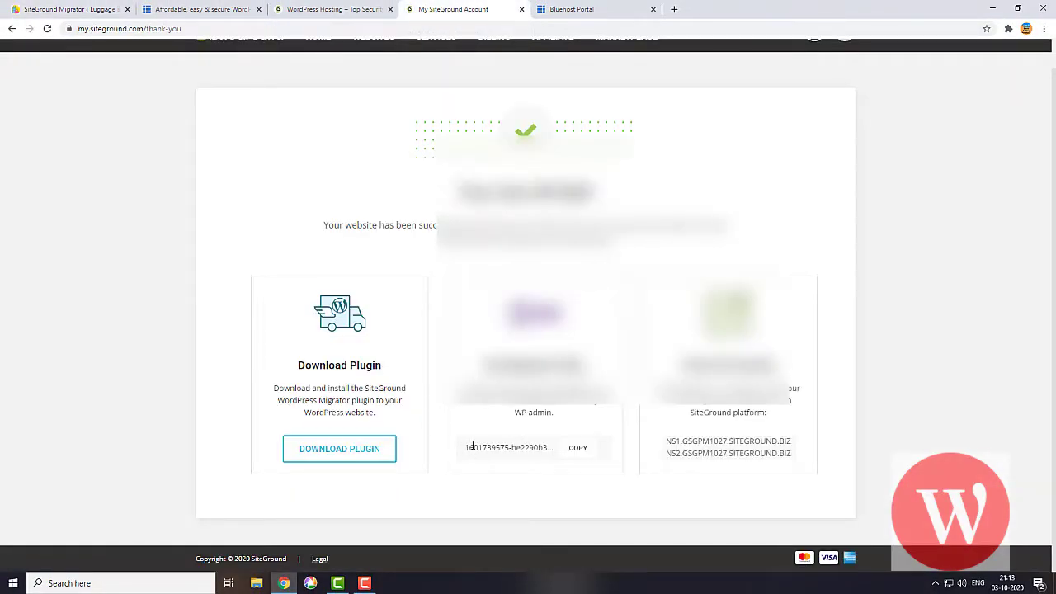
left_click(577, 448)
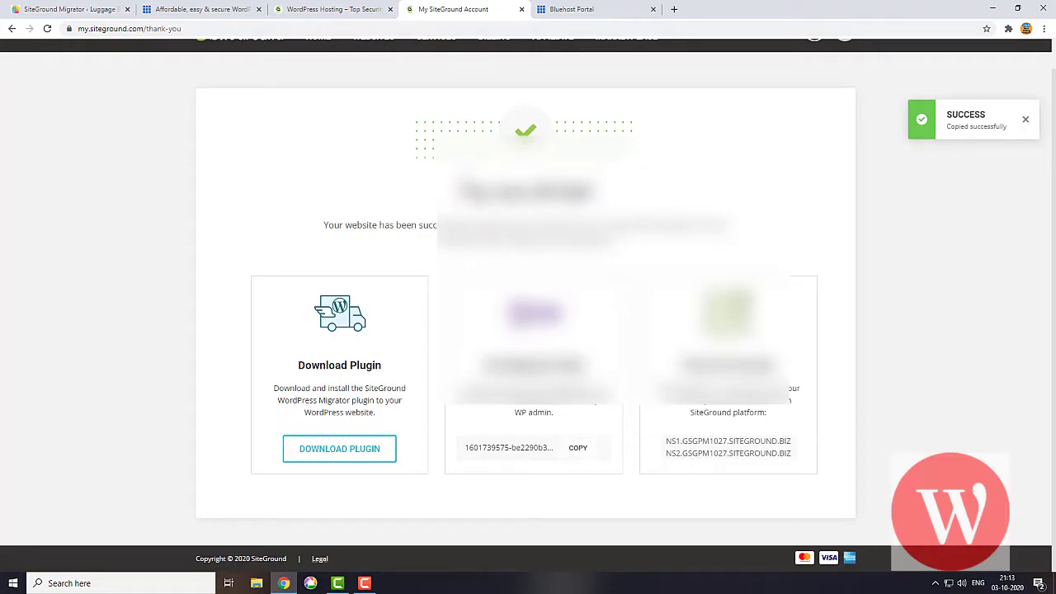
left_click(89, 10)
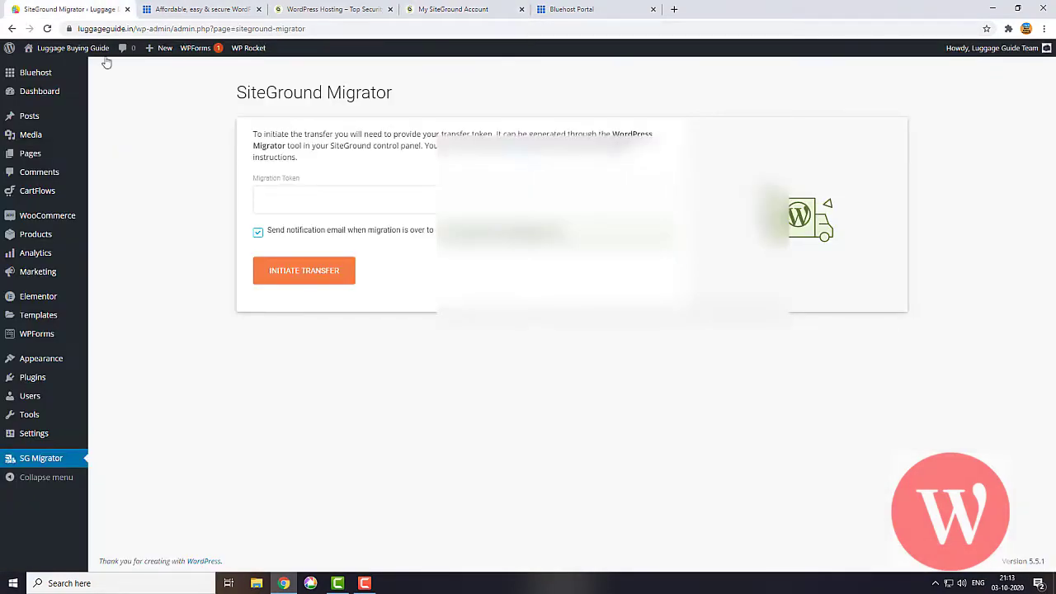
key("ctrl+v")
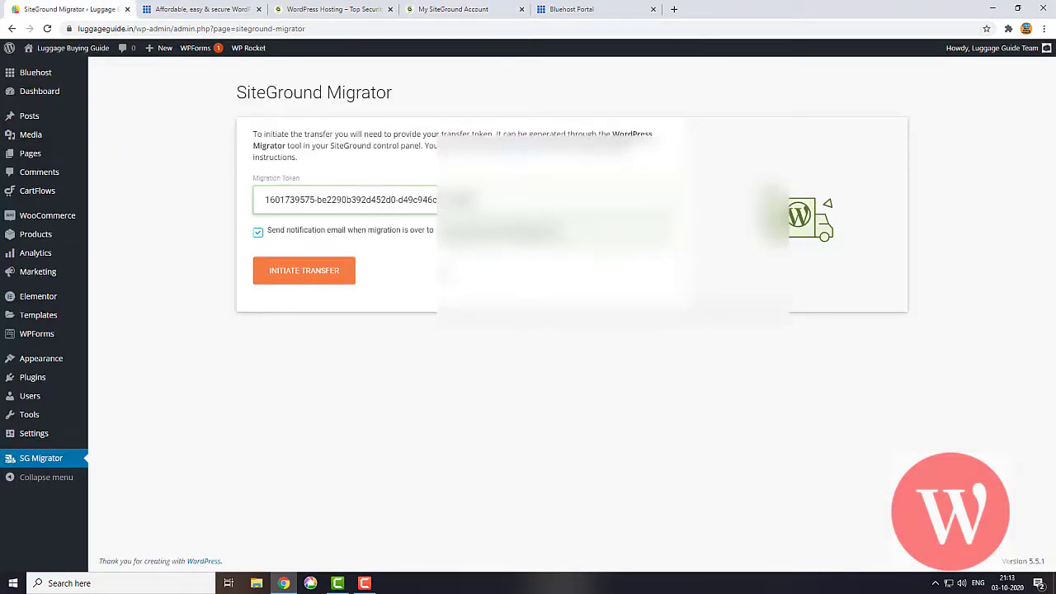
left_click(303, 275)
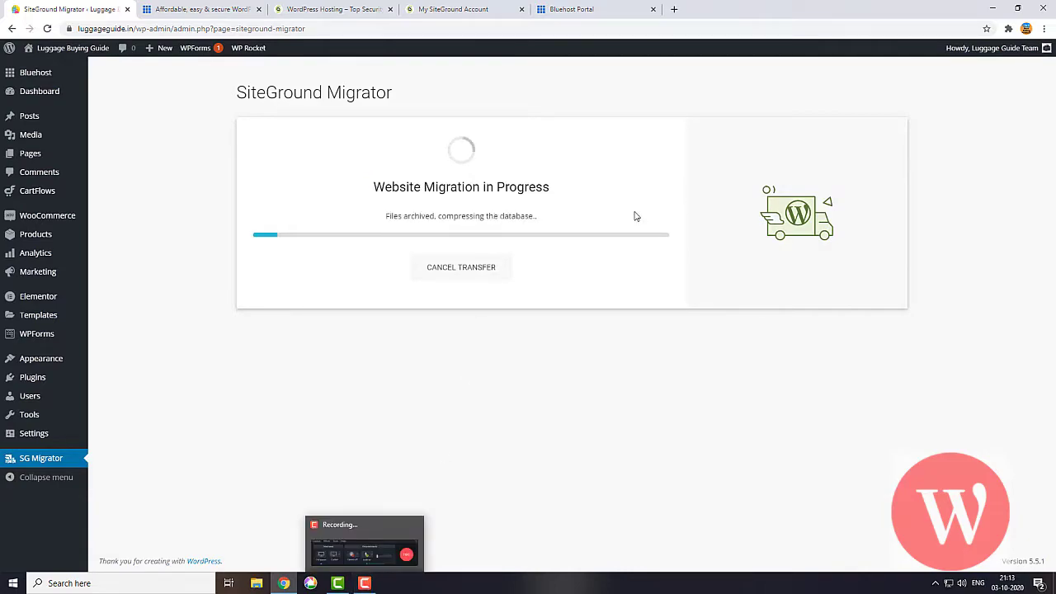
left_click(365, 584)
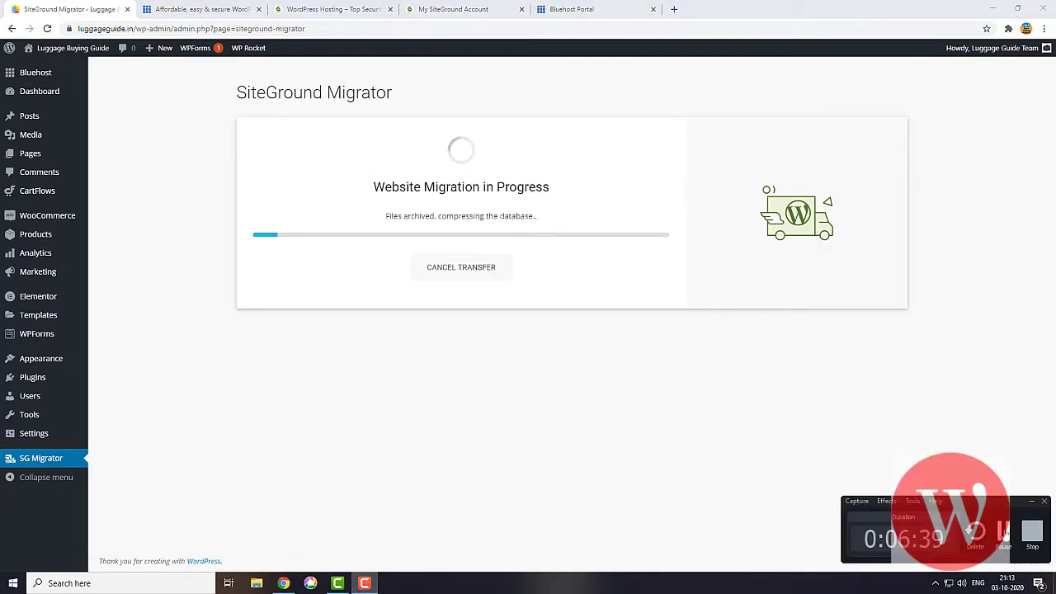
left_click(1003, 533)
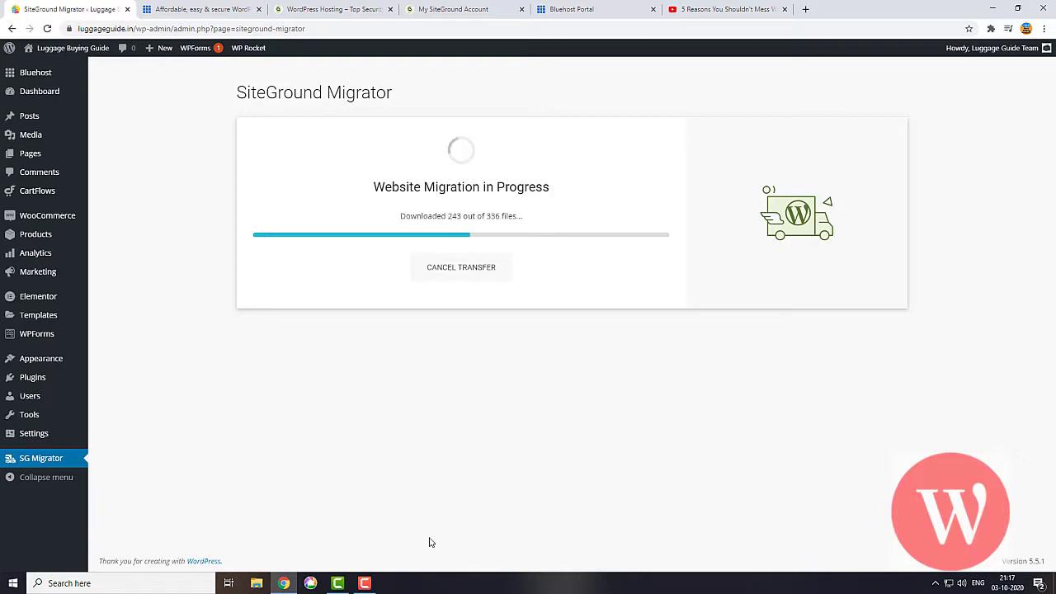
left_click(365, 583)
left_click(1002, 536)
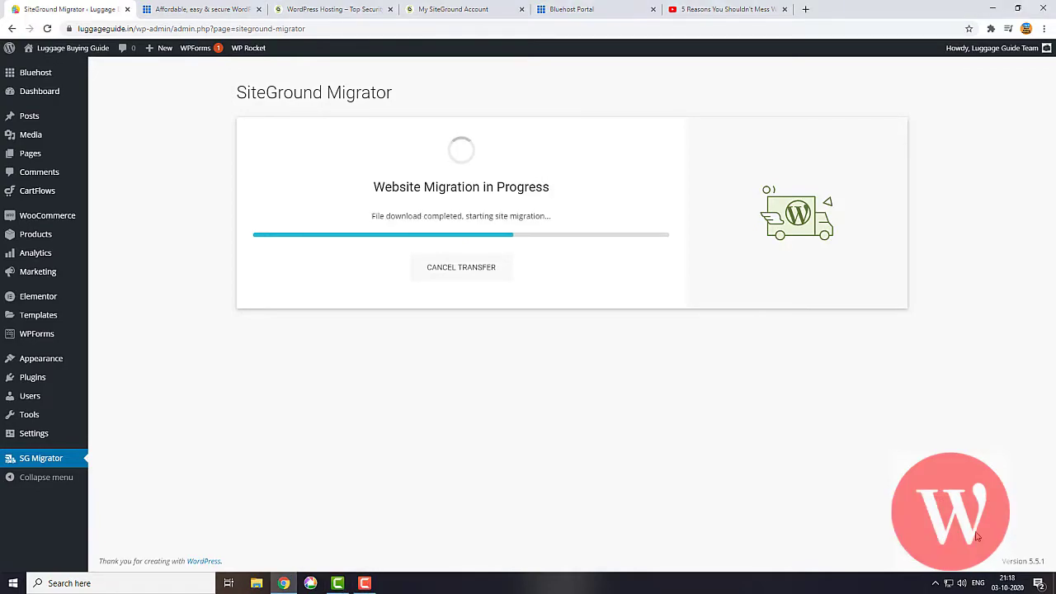
mouse_move(370, 586)
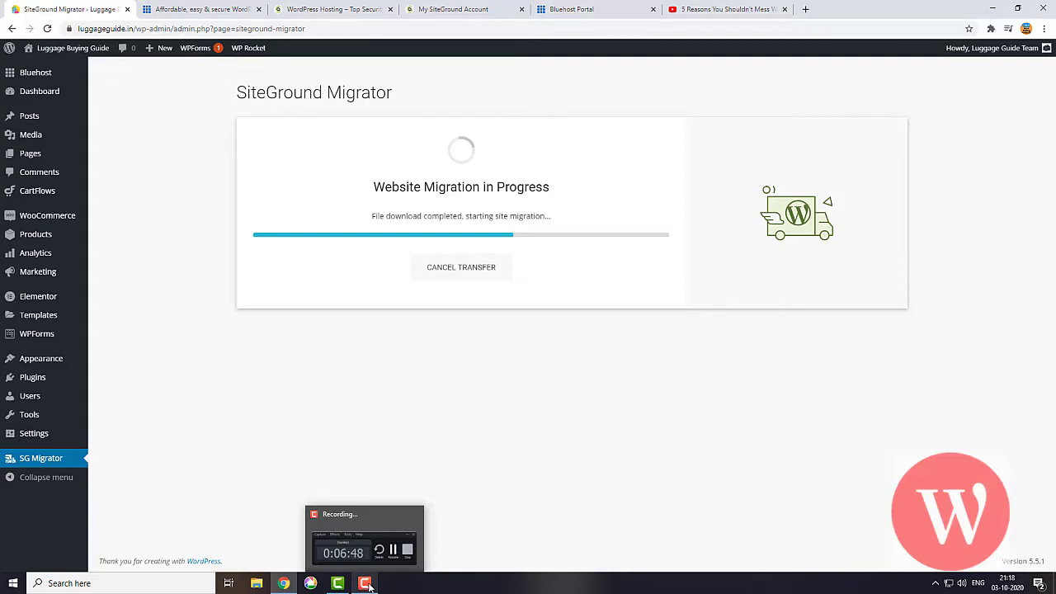
left_click(370, 584)
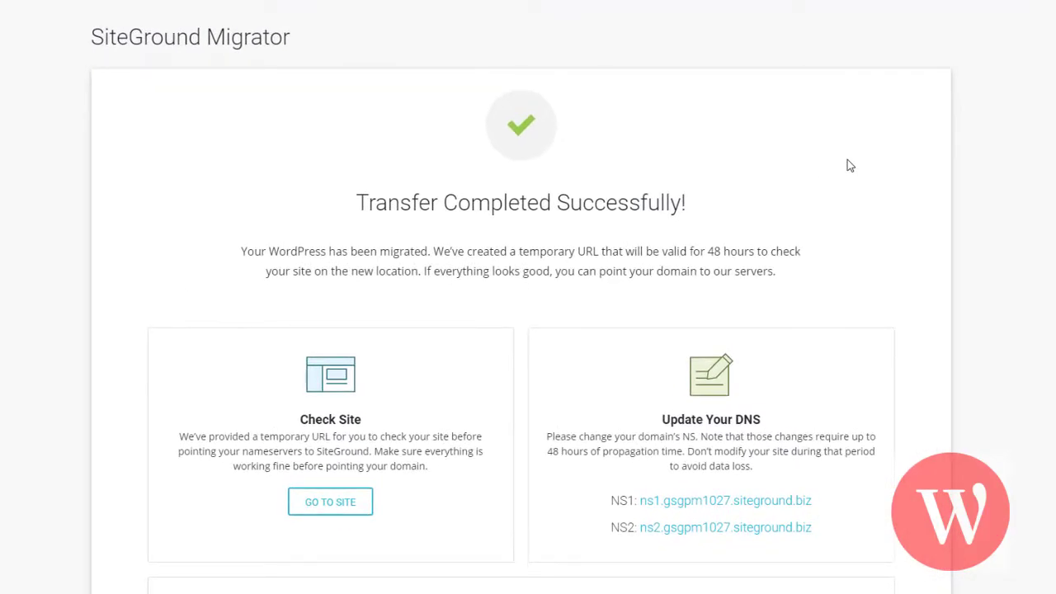
Step: Read the migrator's transfer completion page, including the Check Site instructions about the temporary URL
scroll(849, 164, "down", 2)
scroll(849, 164, "up", 2)
scroll(437, 215, "down", 1)
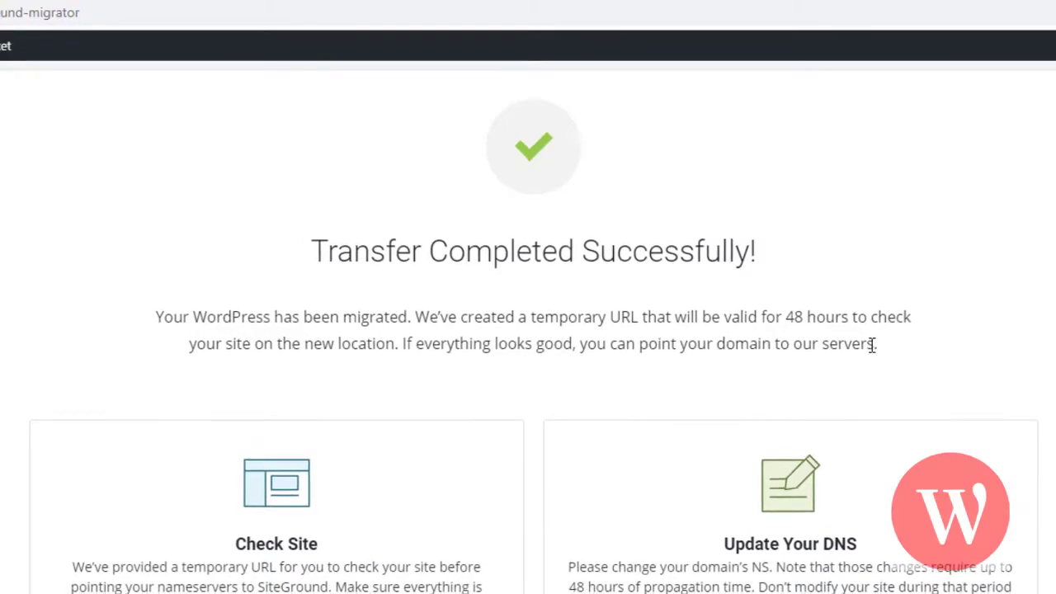
scroll(638, 385, "down", 1)
left_click_drag(84, 459, 482, 487)
left_click_drag(496, 446, 445, 484)
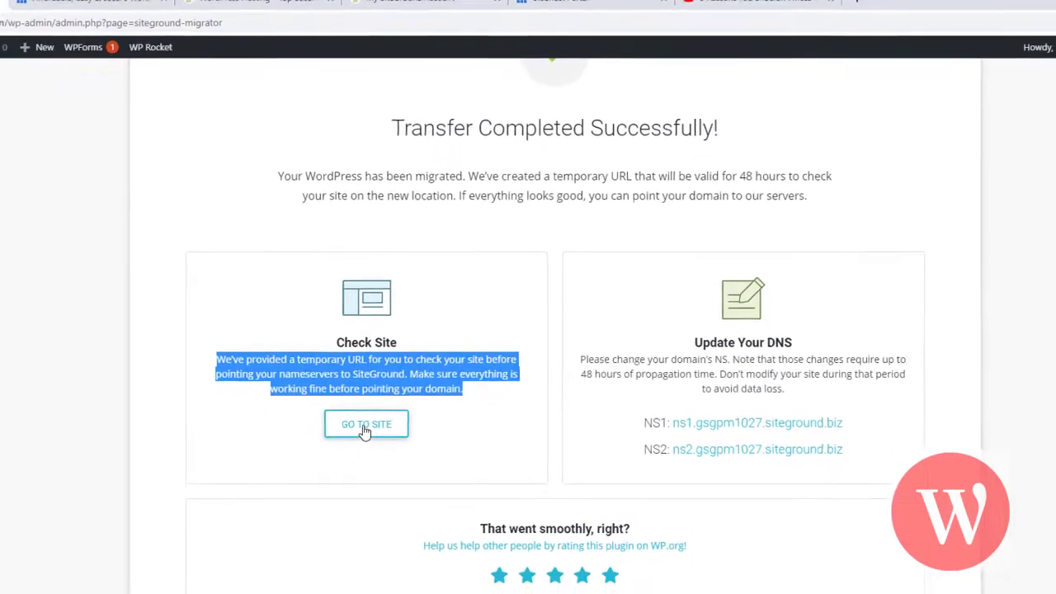
Step: Open the migrated site at its temporary URL and return to the migrator's Check Site instructions
left_click(365, 425)
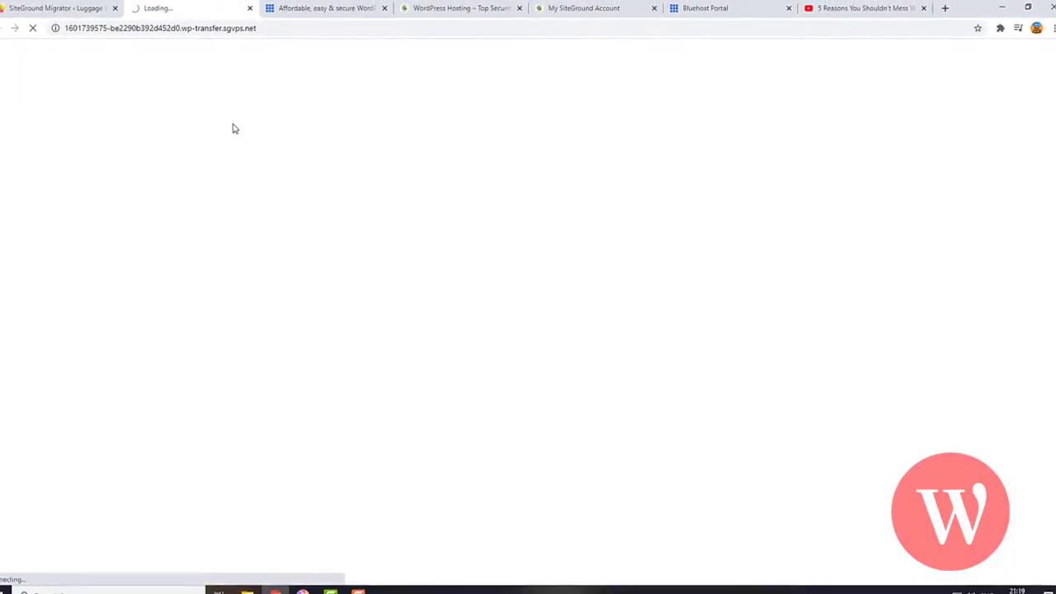
left_click(9, 5)
left_click(470, 337)
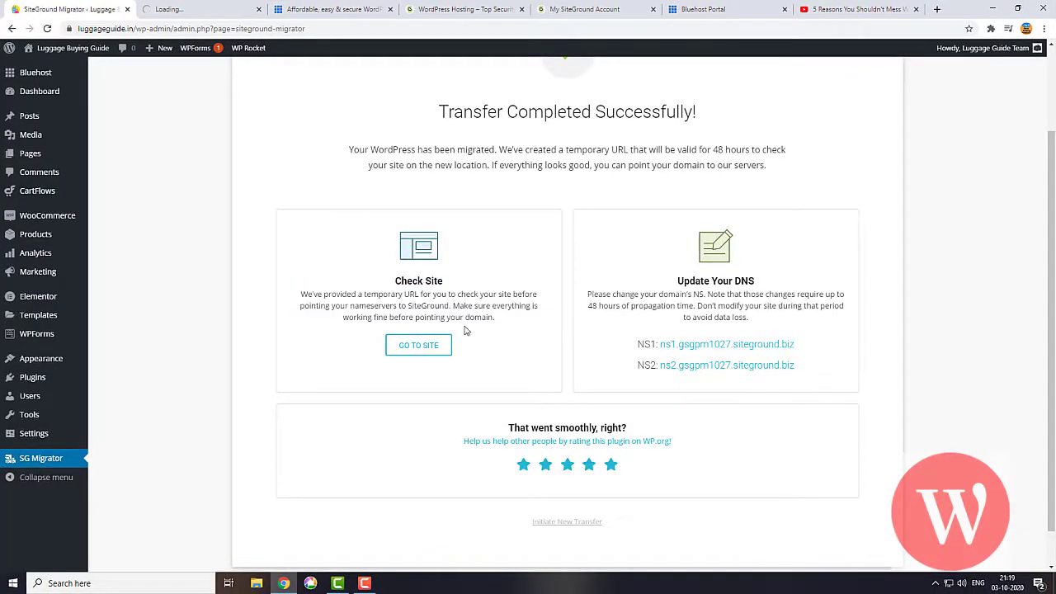
left_click_drag(496, 322, 324, 294)
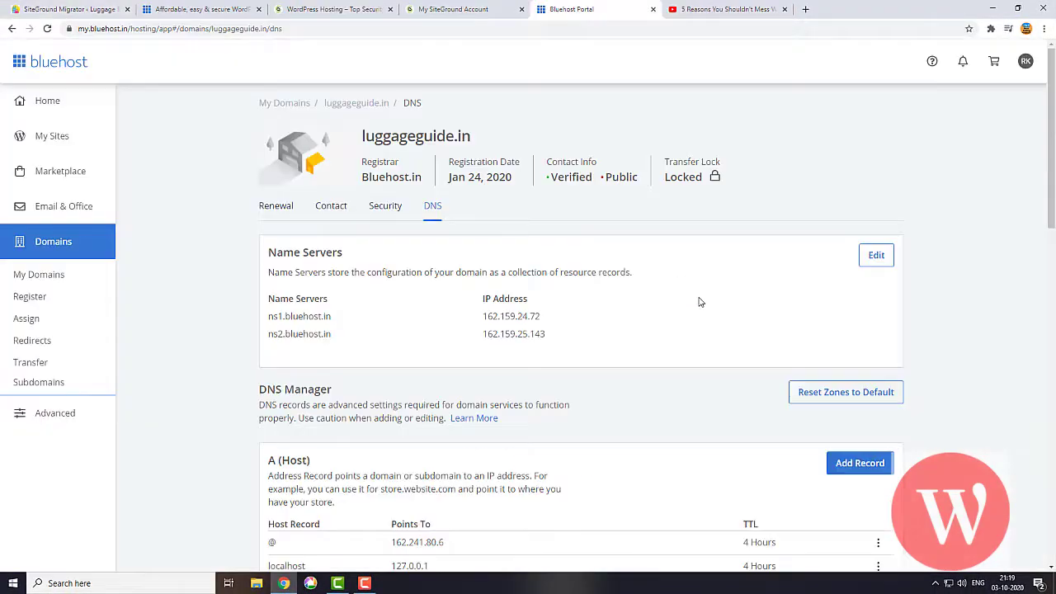
Step: Change the domain's name server setup to Custom and enter ns1.gsgpm1027.siteground.biz as Name Server 1
scroll(692, 283, "down", 2)
scroll(558, 261, "up", 1)
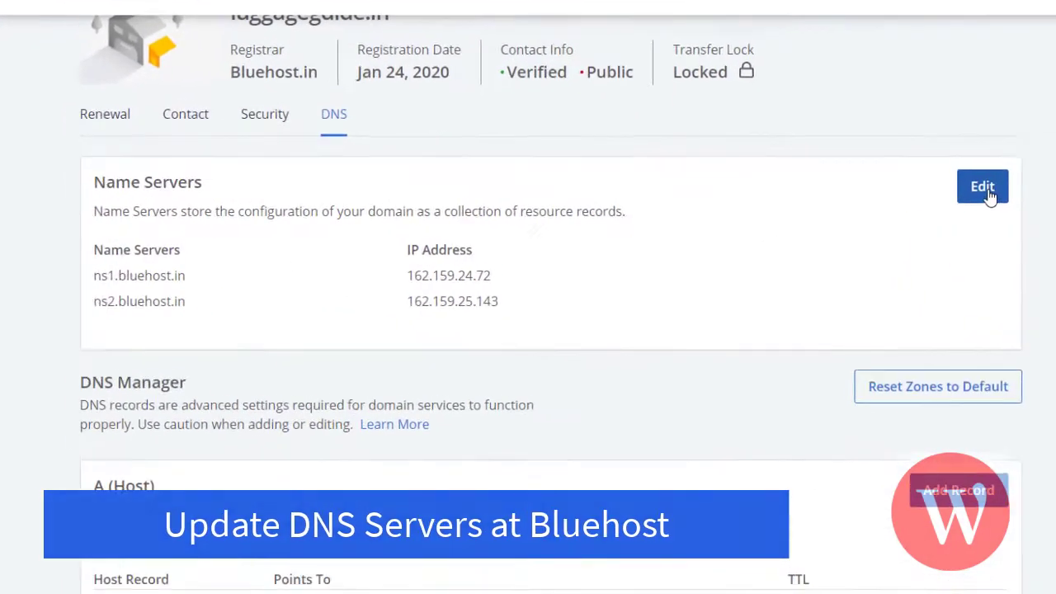
left_click(876, 200)
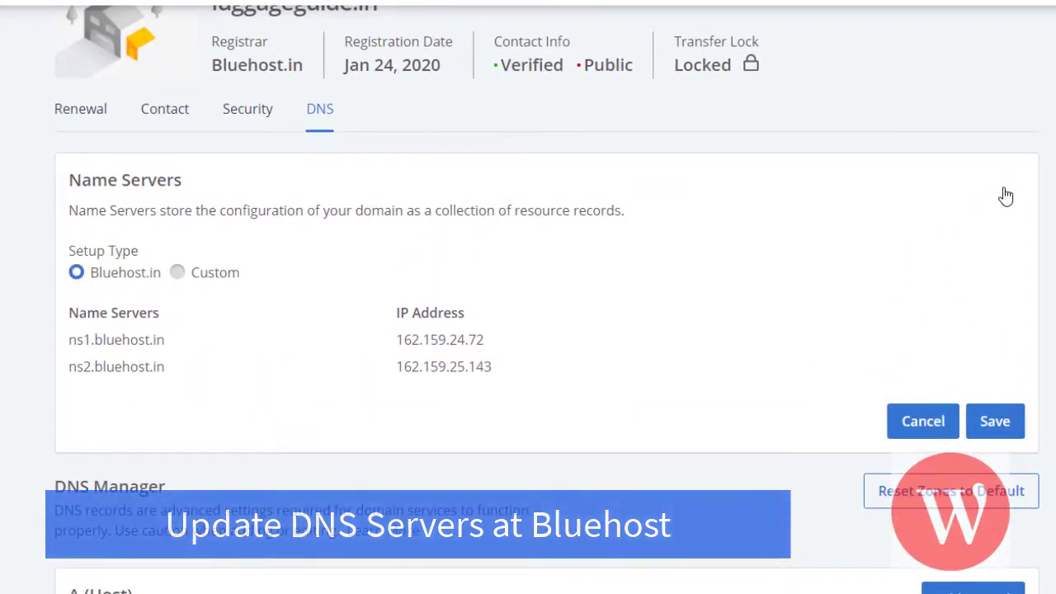
left_click(178, 273)
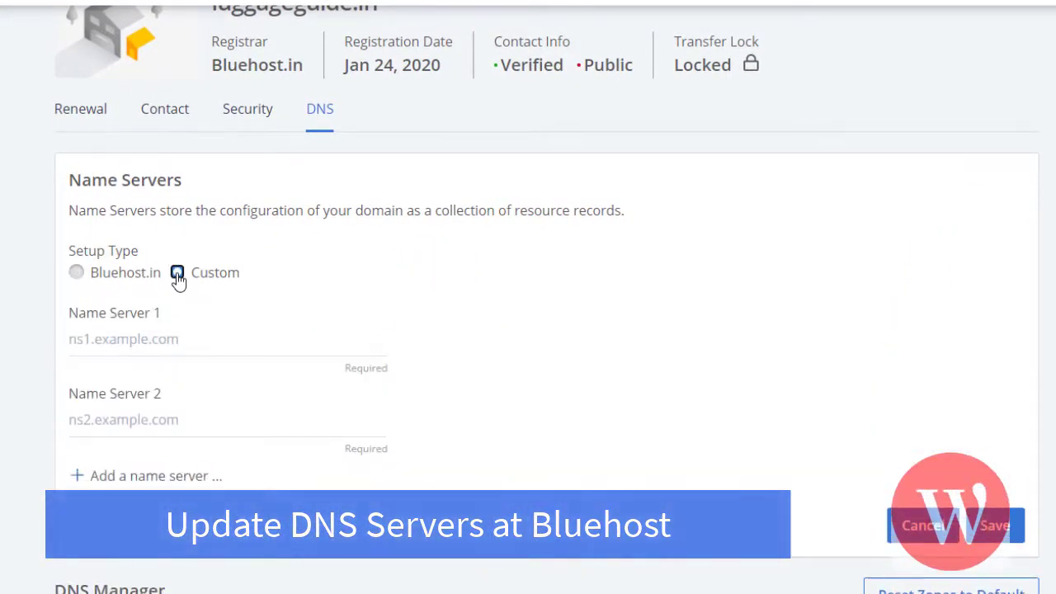
left_click(170, 338)
key("ctrl+v")
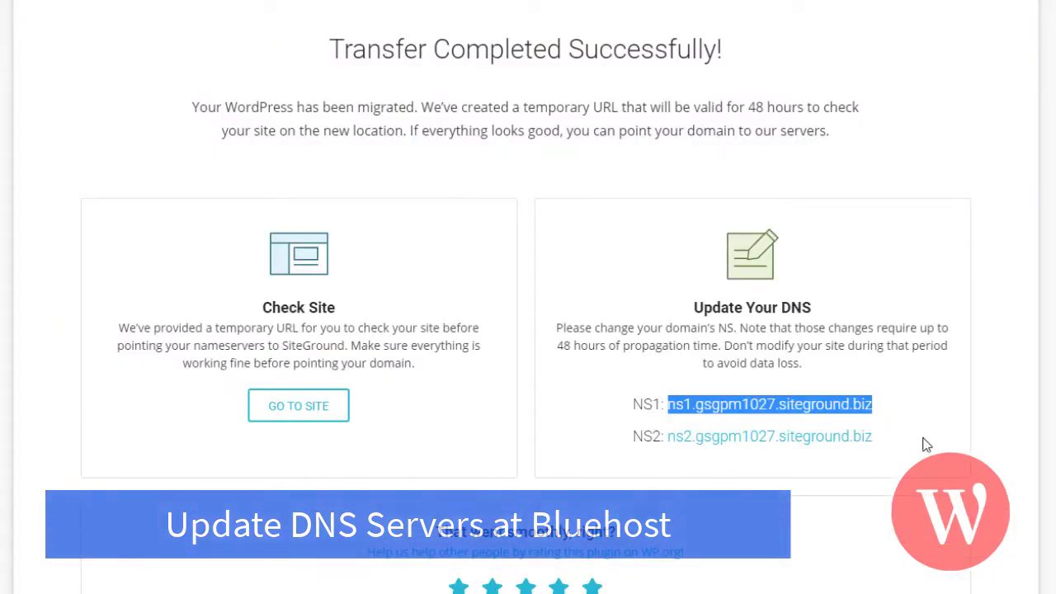
Step: Copy ns2.gsgpm1027.siteground.biz from the migrator page into Name Server 2 and save the name servers
left_click_drag(873, 437, 724, 457)
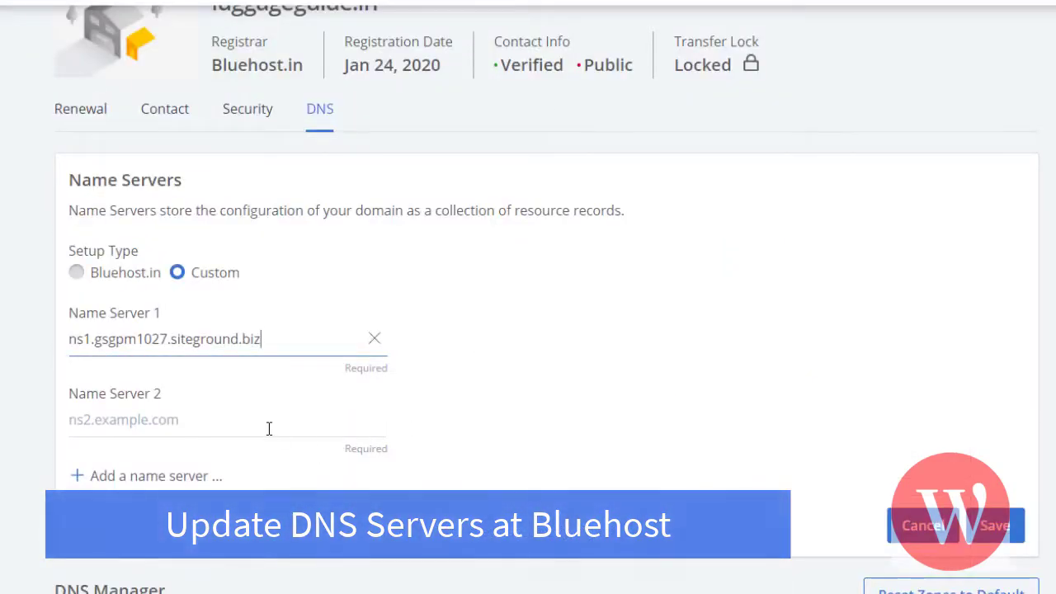
left_click(270, 429)
key("ctrl+v")
left_click(626, 390)
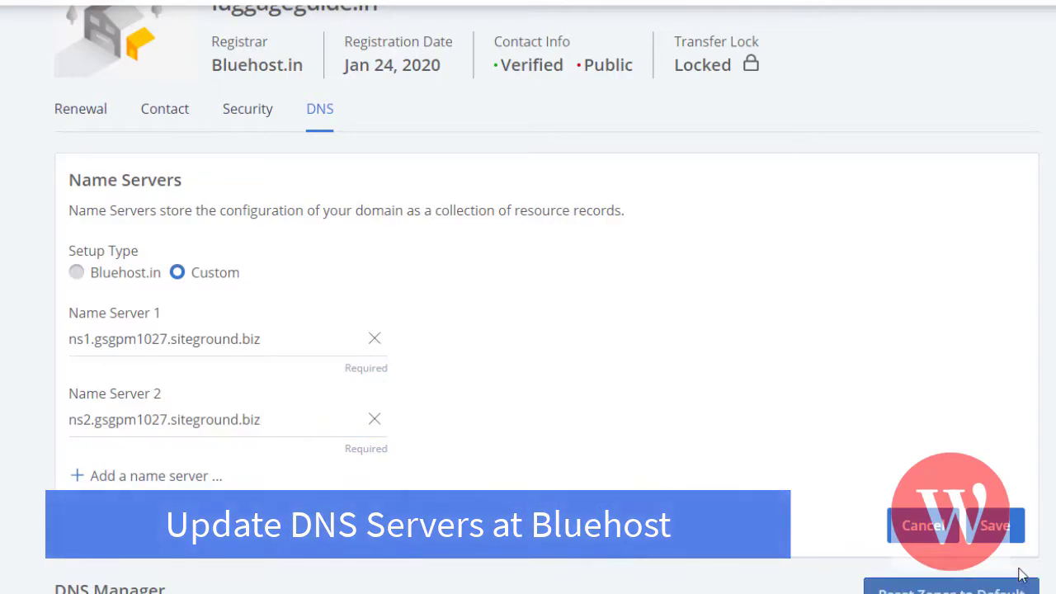
left_click(1000, 531)
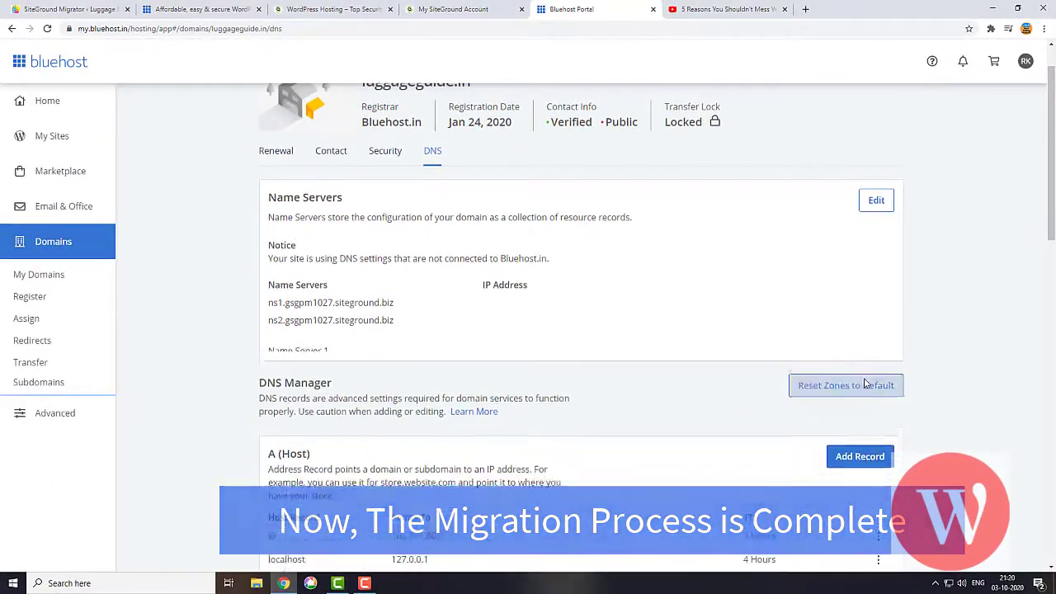
Step: Review the saved name servers for luggageguide.in on the Bluehost DNS page
left_click_drag(397, 320, 264, 323)
left_click_drag(413, 305, 266, 301)
left_click(355, 283)
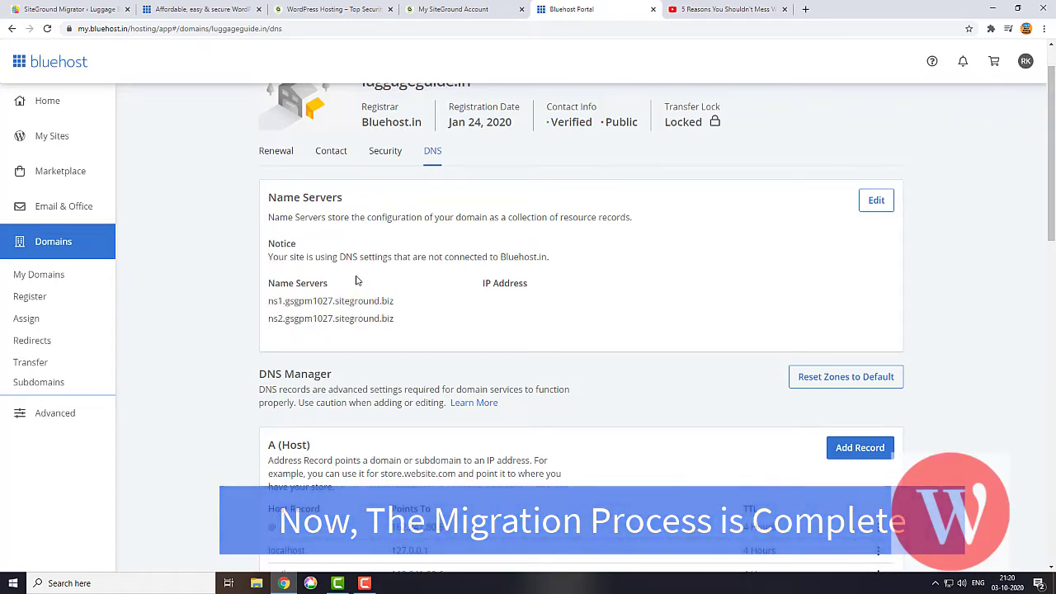
scroll(357, 282, "up", 1)
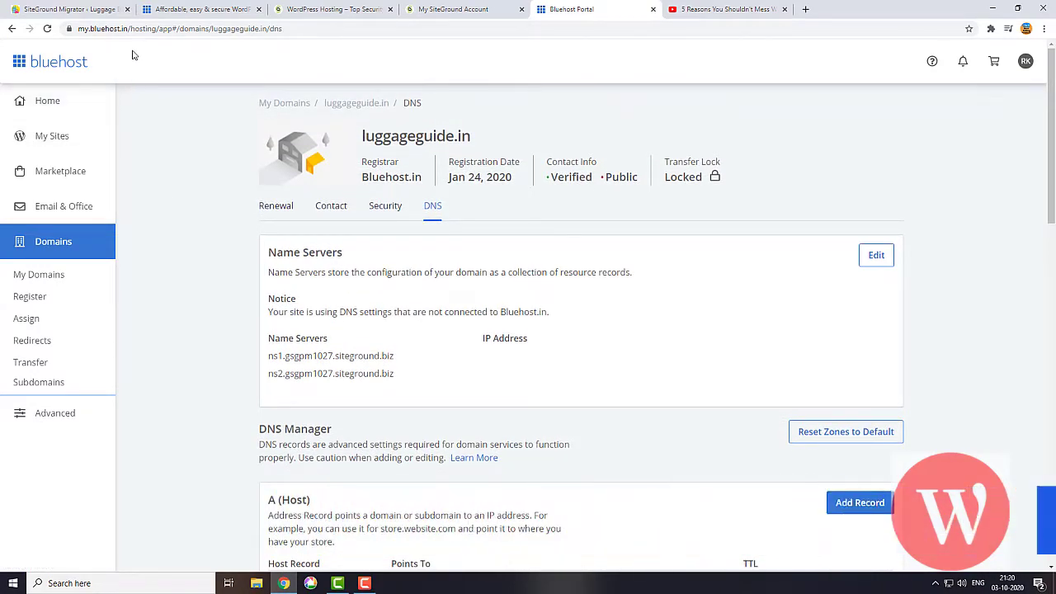
left_click(99, 10)
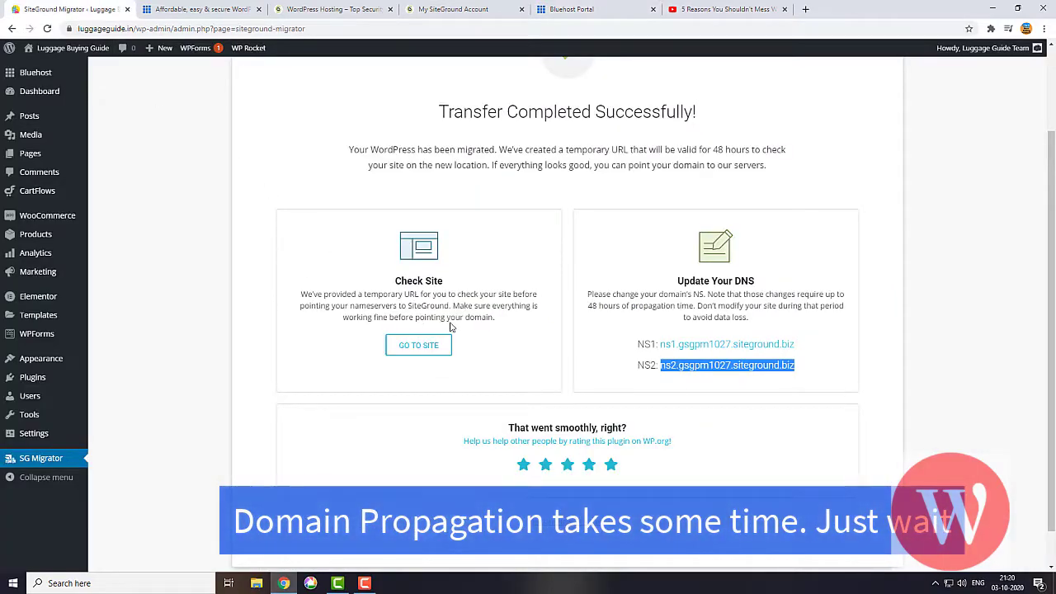
scroll(390, 246, "up", 1)
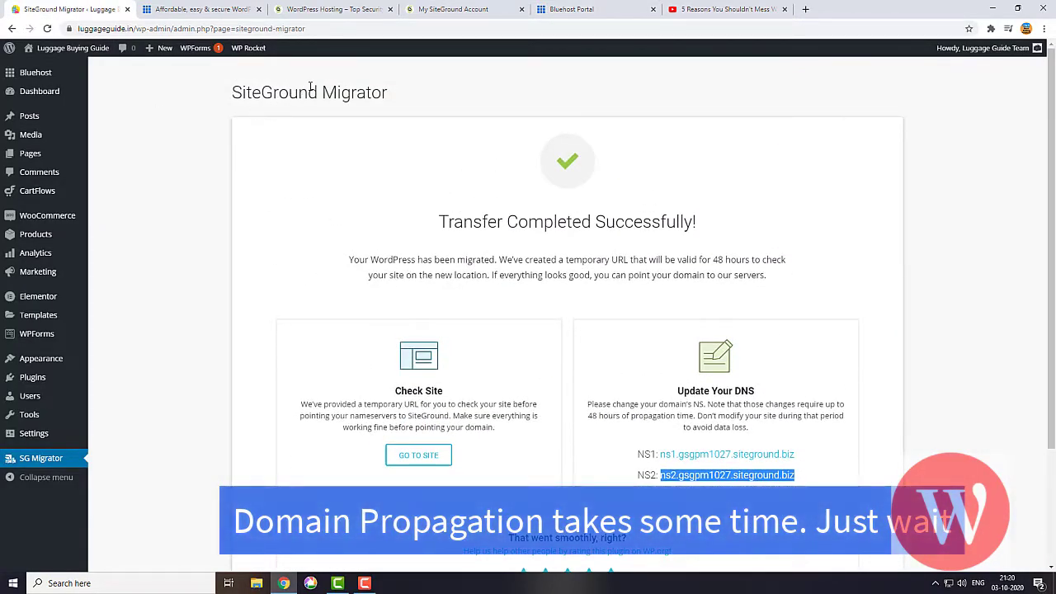
left_click(357, 11)
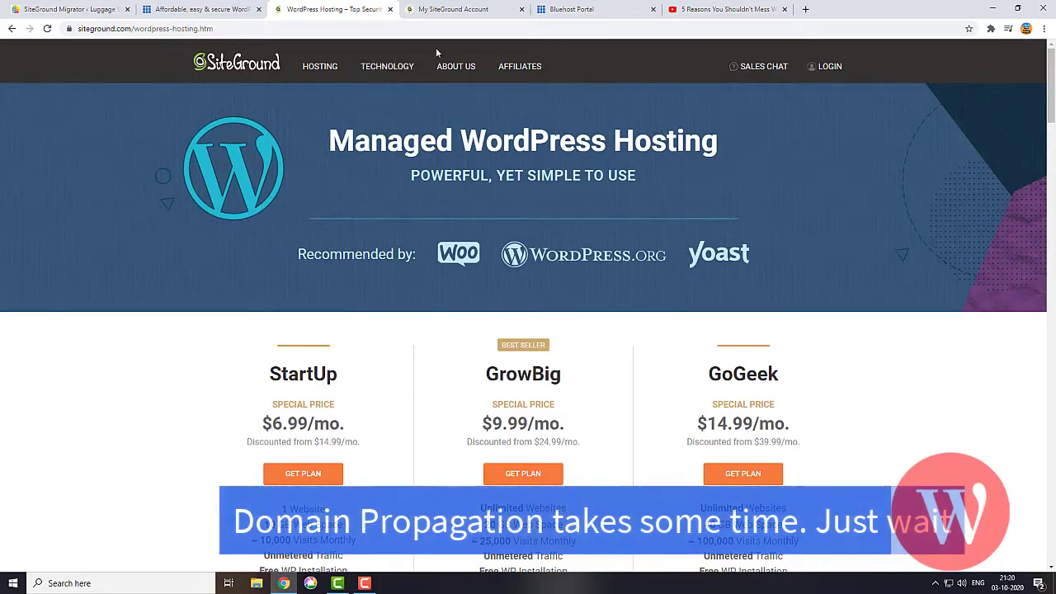
left_click(450, 9)
scroll(607, 177, "up", 1)
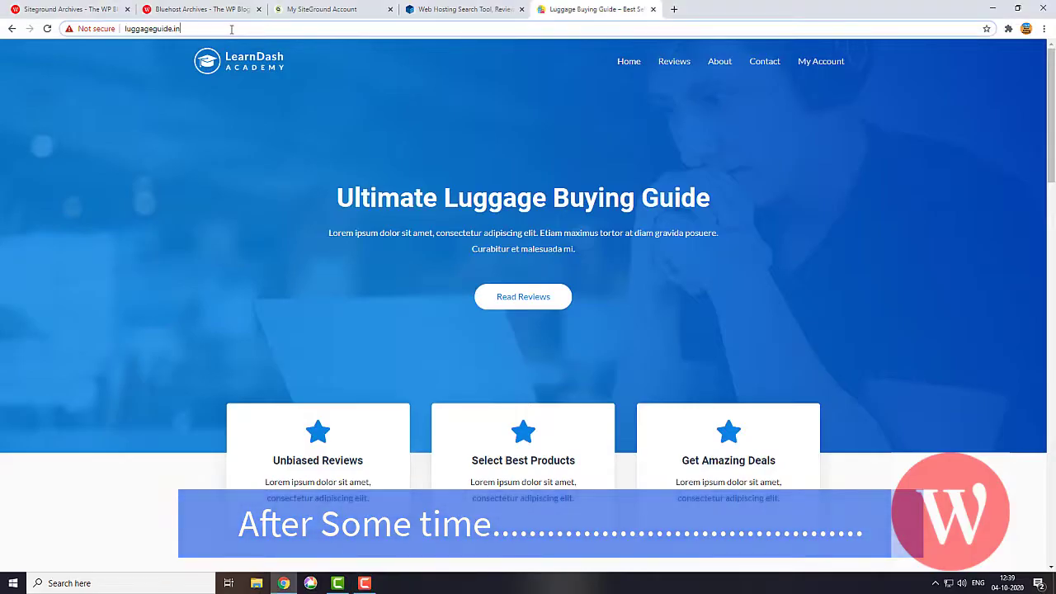
Step: Load luggageguide.in in the browser and look through the migrated home page
left_click(198, 28)
key("Return")
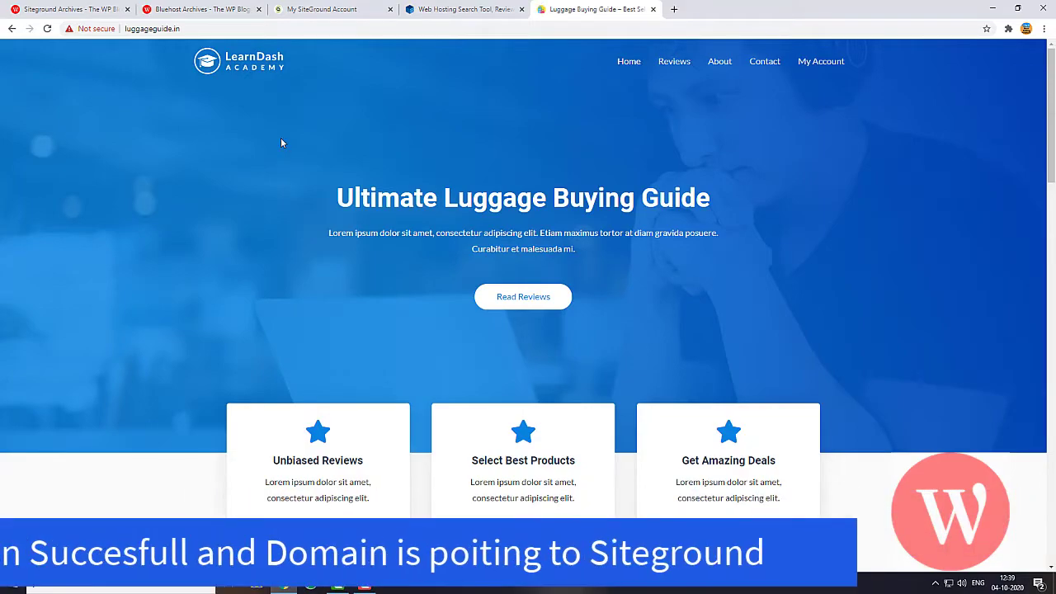
scroll(280, 143, "down", 3)
scroll(285, 140, "down", 3)
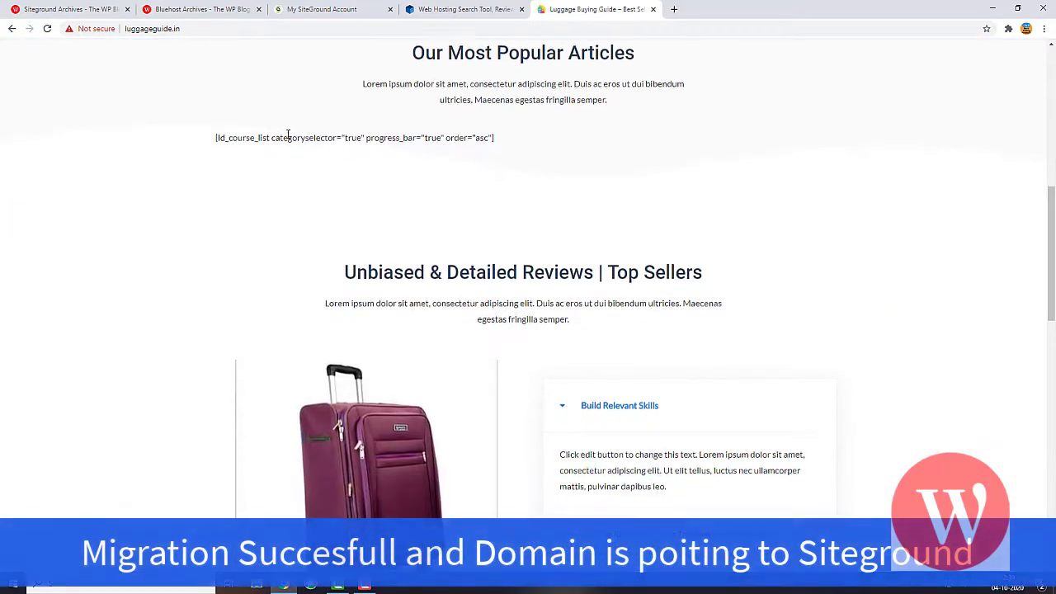
scroll(287, 132, "up", 6)
left_click(230, 32)
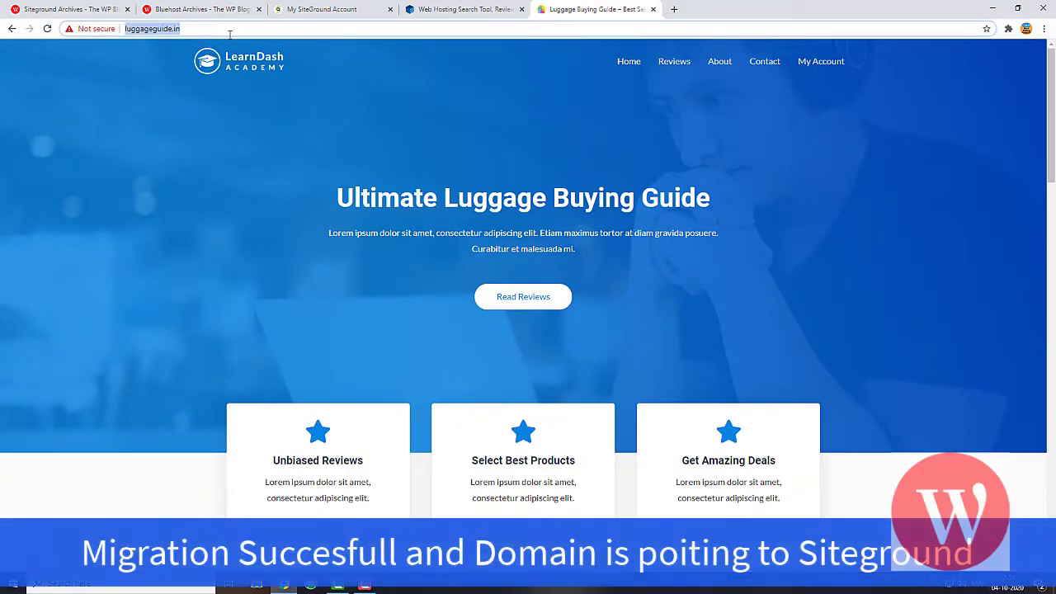
left_click(420, 10)
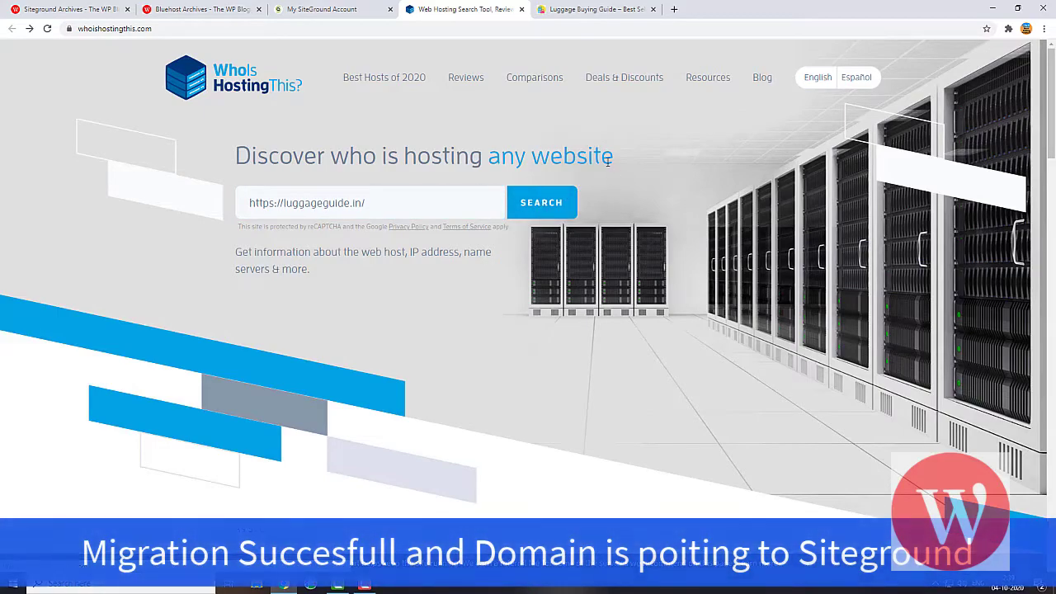
key("Return")
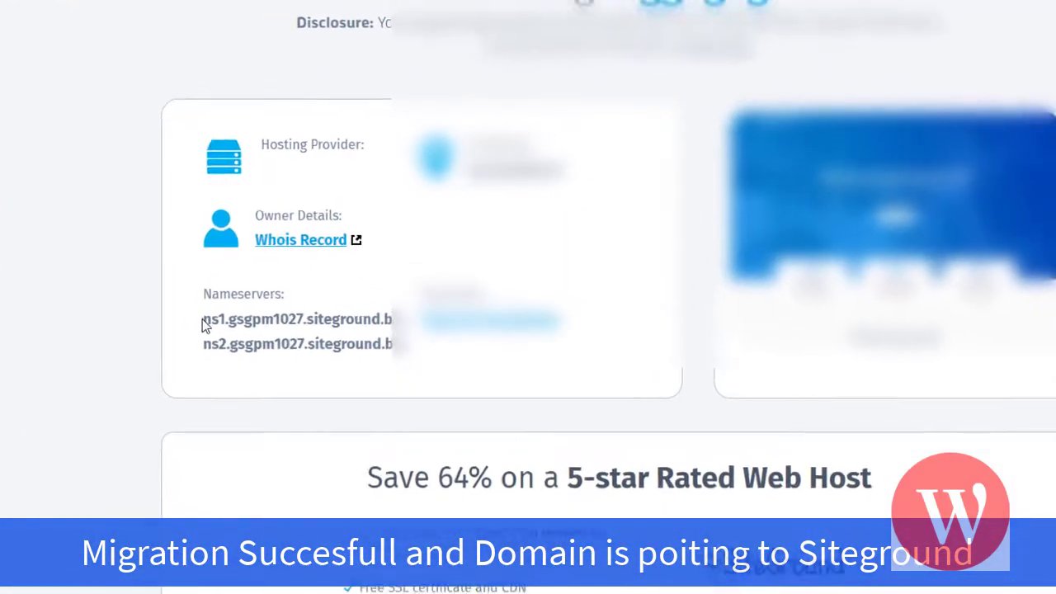
left_click_drag(246, 276, 352, 275)
left_click_drag(371, 361, 427, 361)
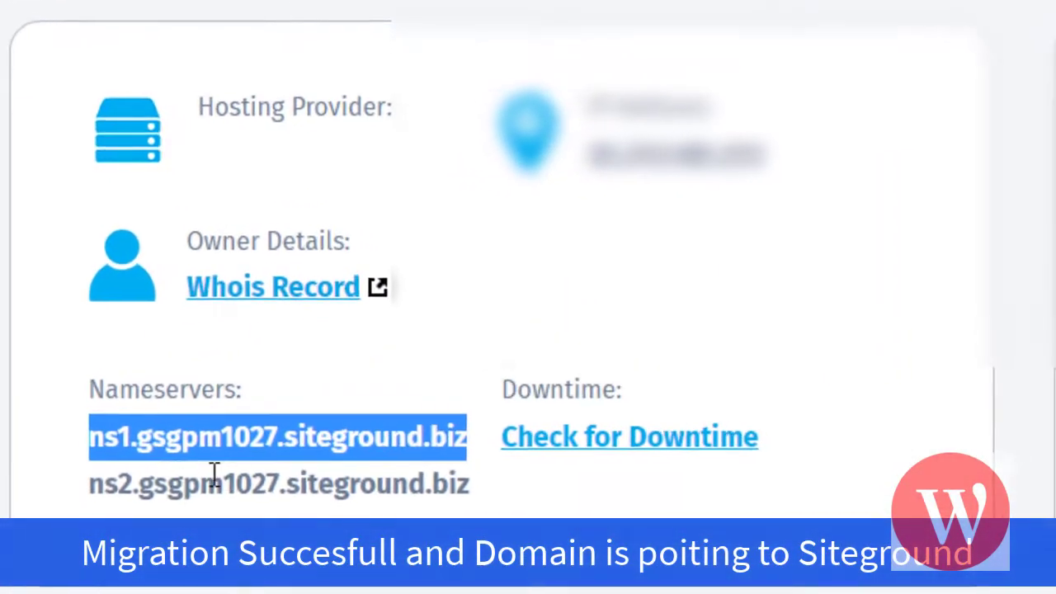
left_click(177, 392)
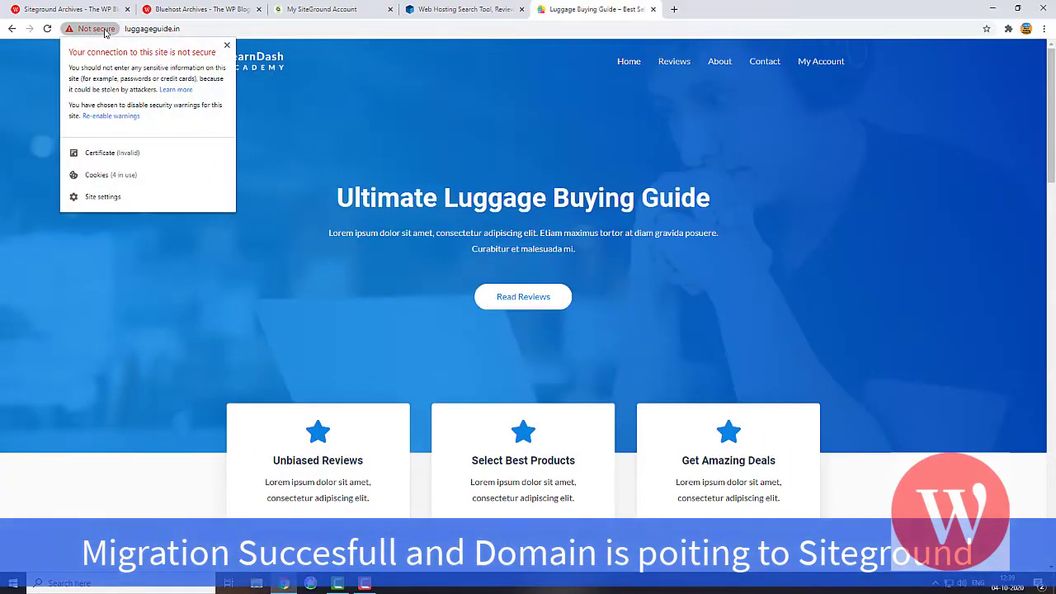
Step: Check the connection security information for luggageguide.in in the browser
left_click(96, 29)
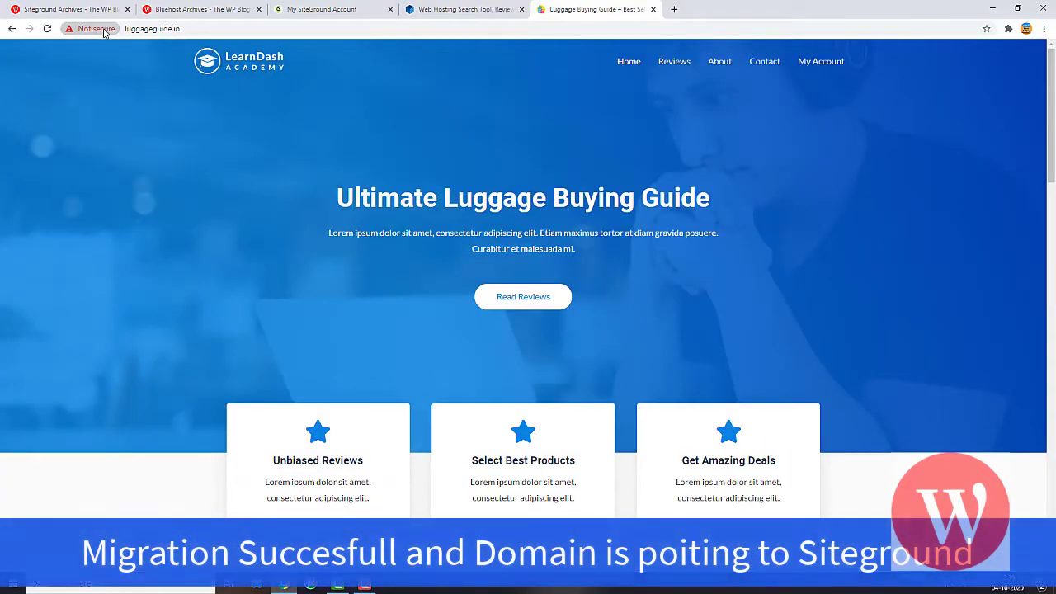
left_click(96, 29)
left_click(102, 31)
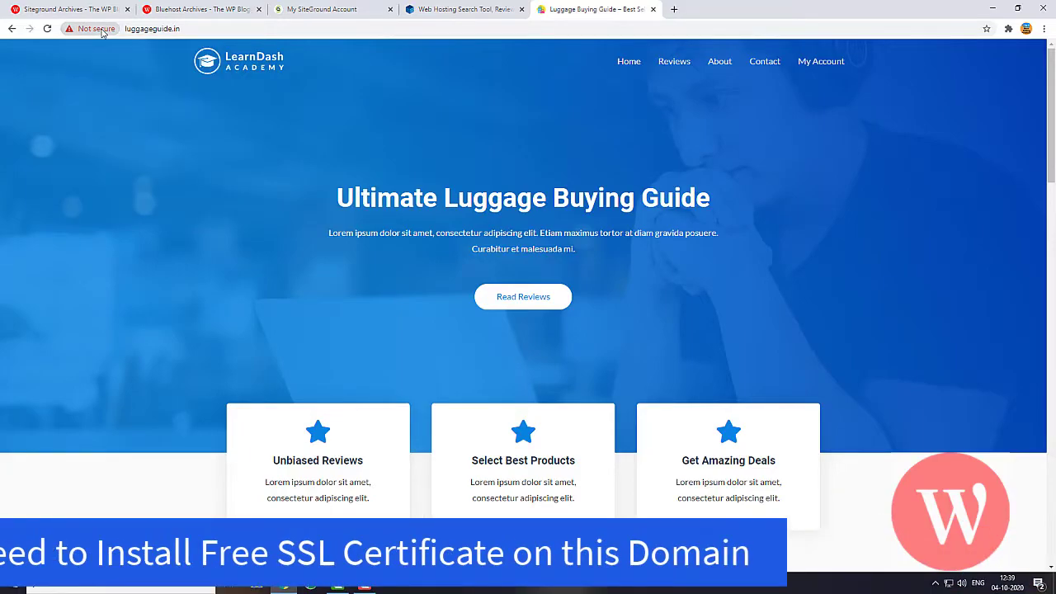
left_click(102, 31)
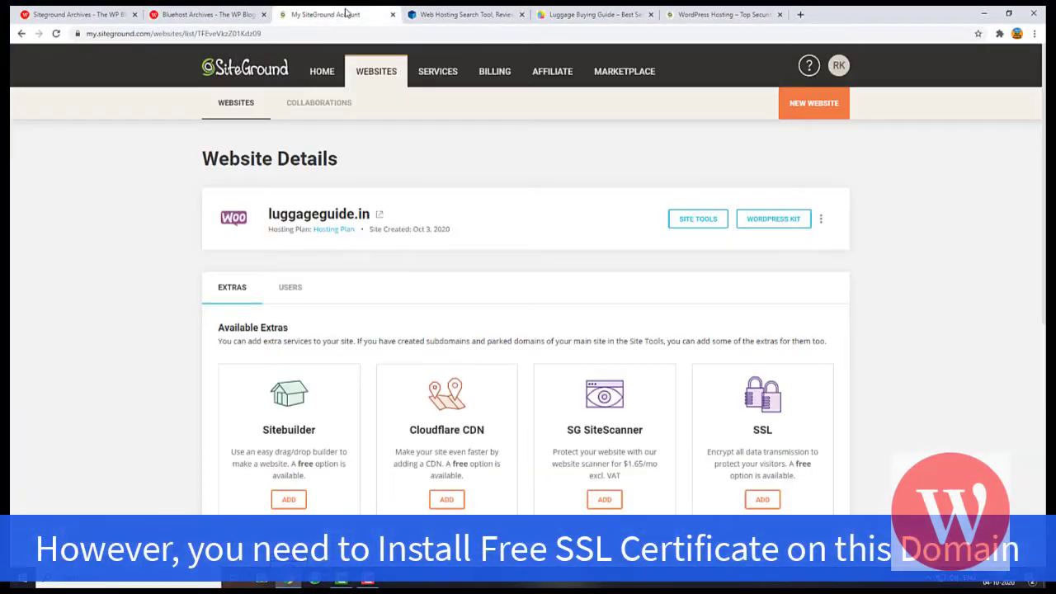
Step: Start adding the SSL extra to luggageguide.in from its website details in the SiteGround account
scroll(578, 269, "down", 1)
scroll(549, 264, "up", 1)
scroll(579, 225, "down", 1)
scroll(590, 219, "up", 1)
scroll(582, 266, "down", 3)
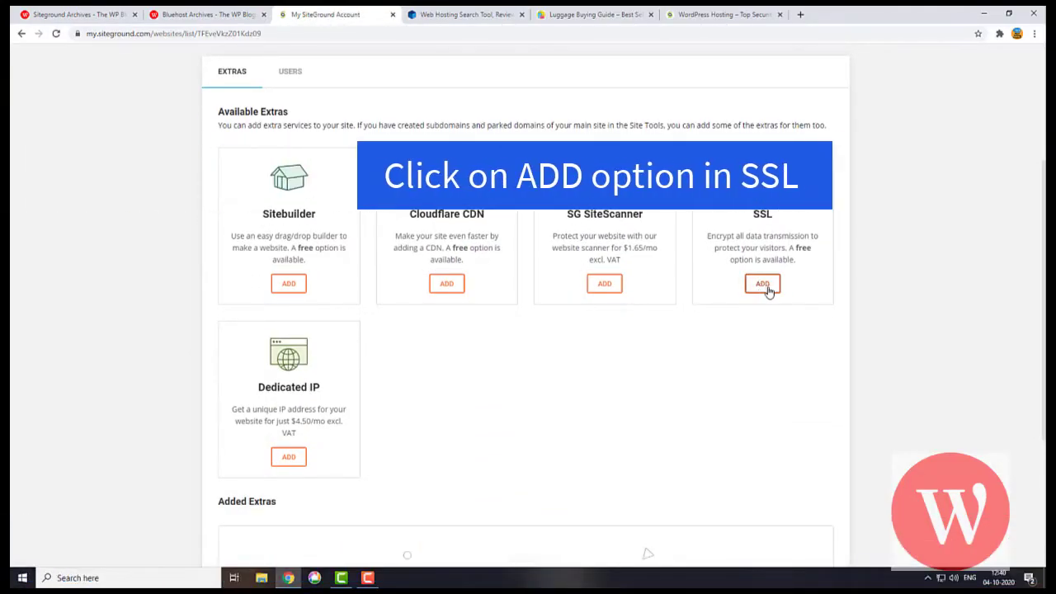
scroll(766, 290, "up", 2)
left_click_drag(708, 341, 803, 371)
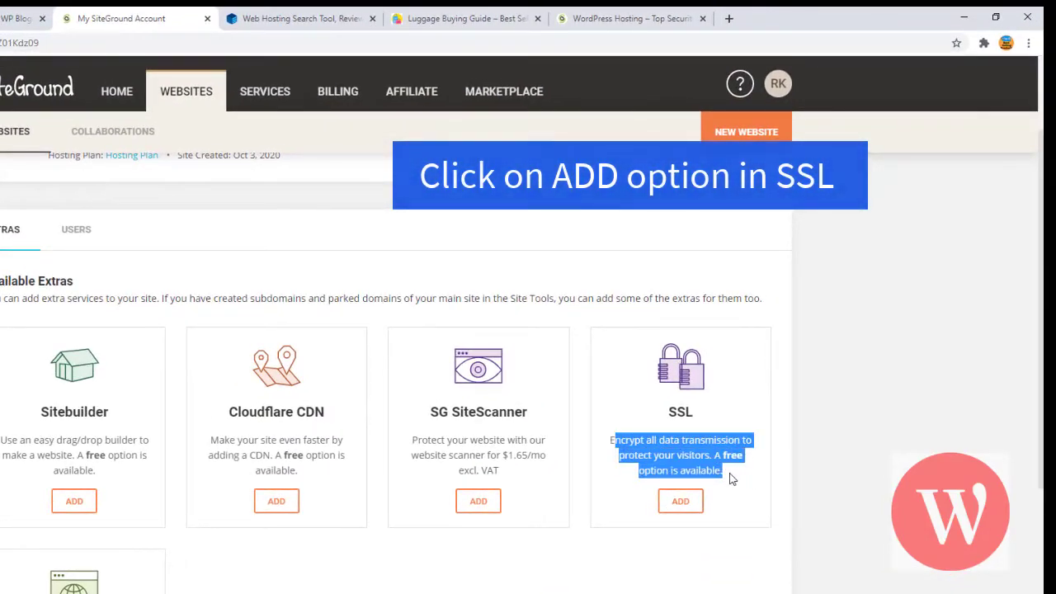
left_click(698, 415)
left_click(684, 500)
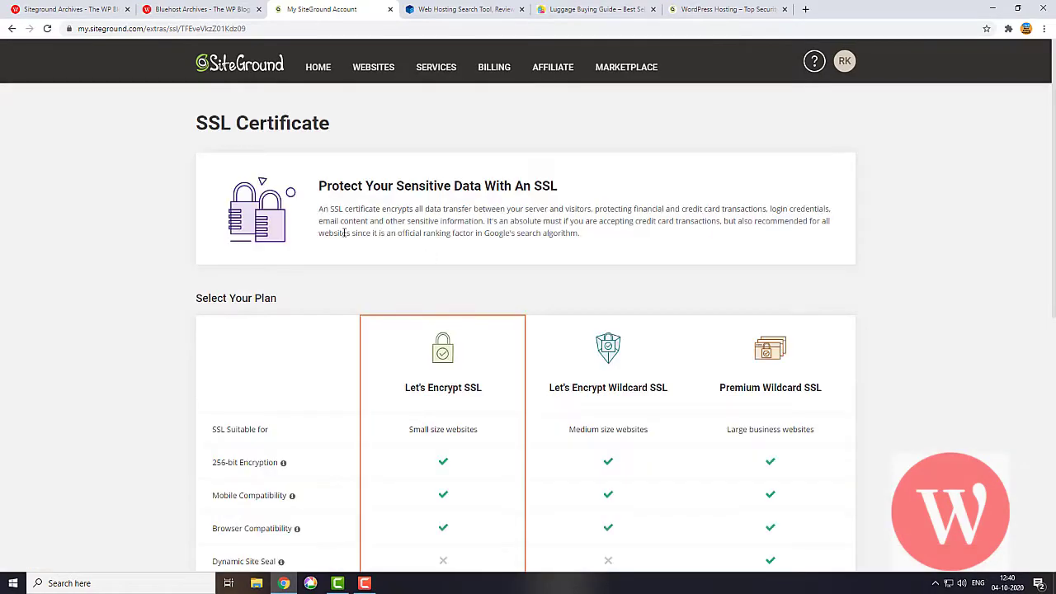
Step: Compare the SSL plans and activate the free Let's Encrypt SSL for luggageguide.in
scroll(332, 232, "down", 3)
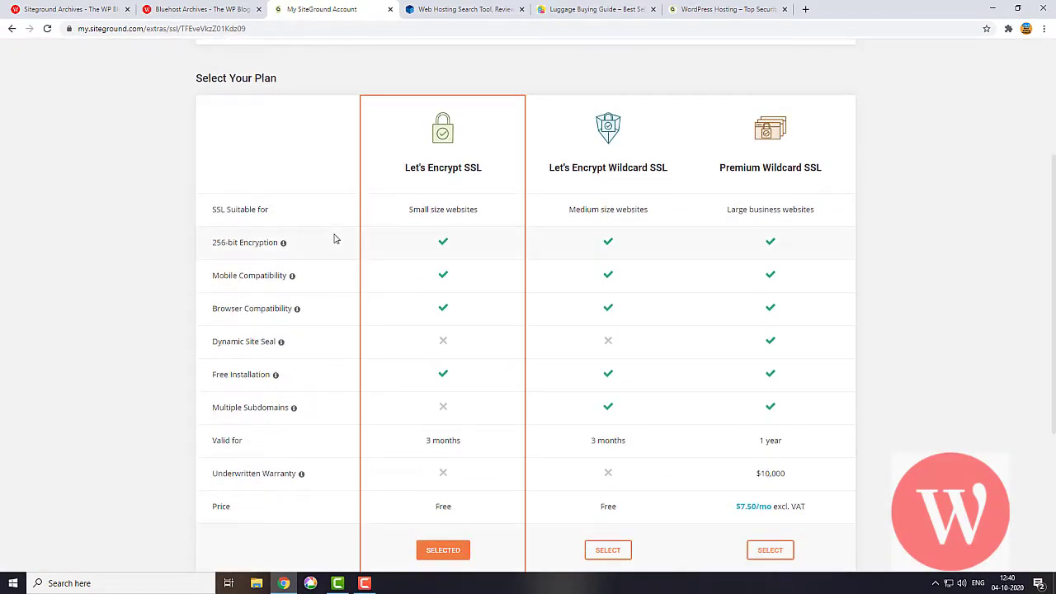
scroll(335, 238, "down", 1)
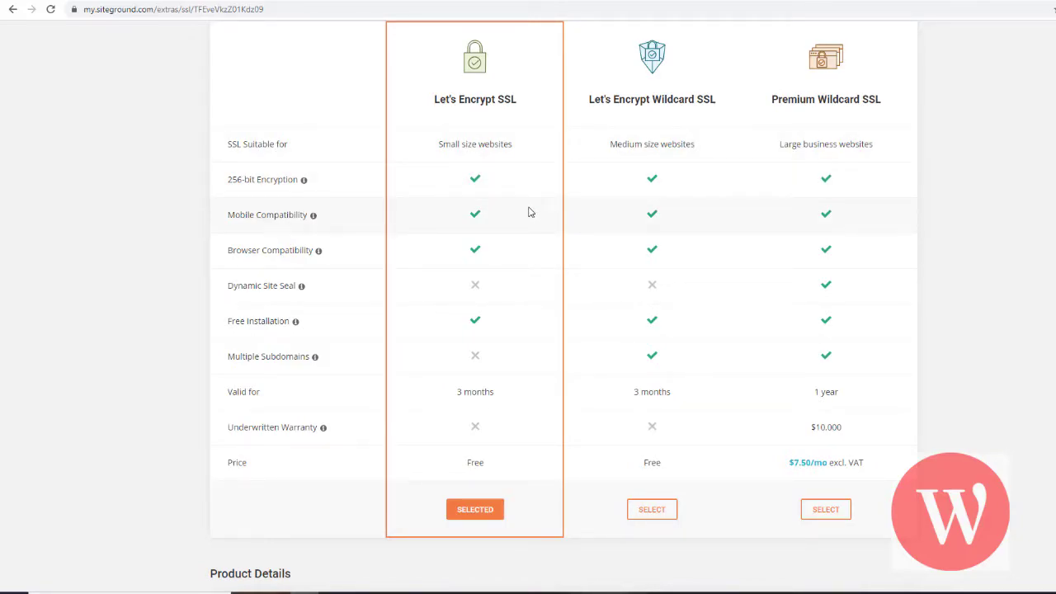
scroll(530, 213, "down", 3)
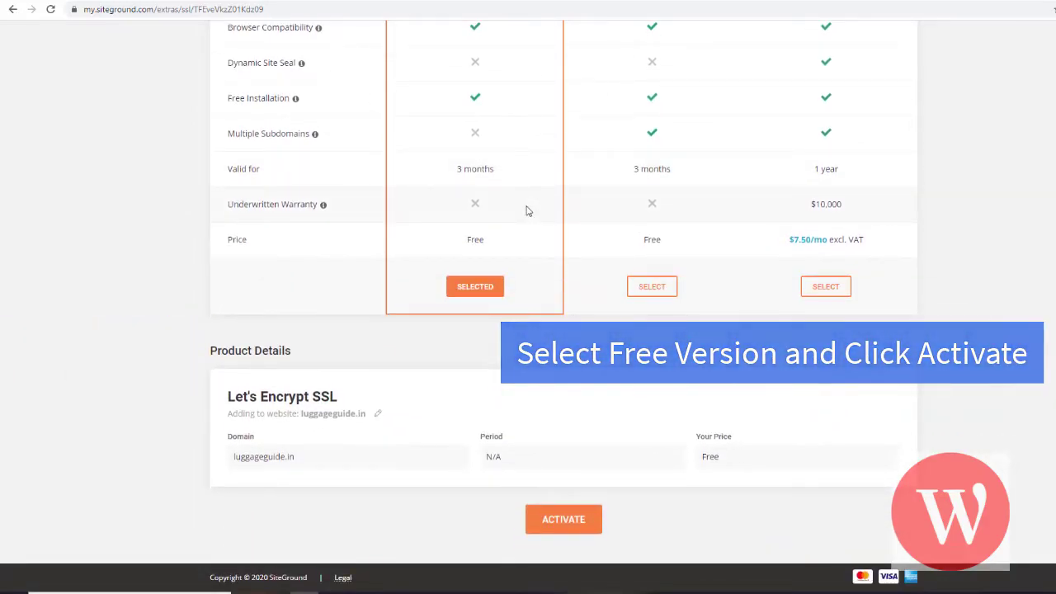
left_click(566, 521)
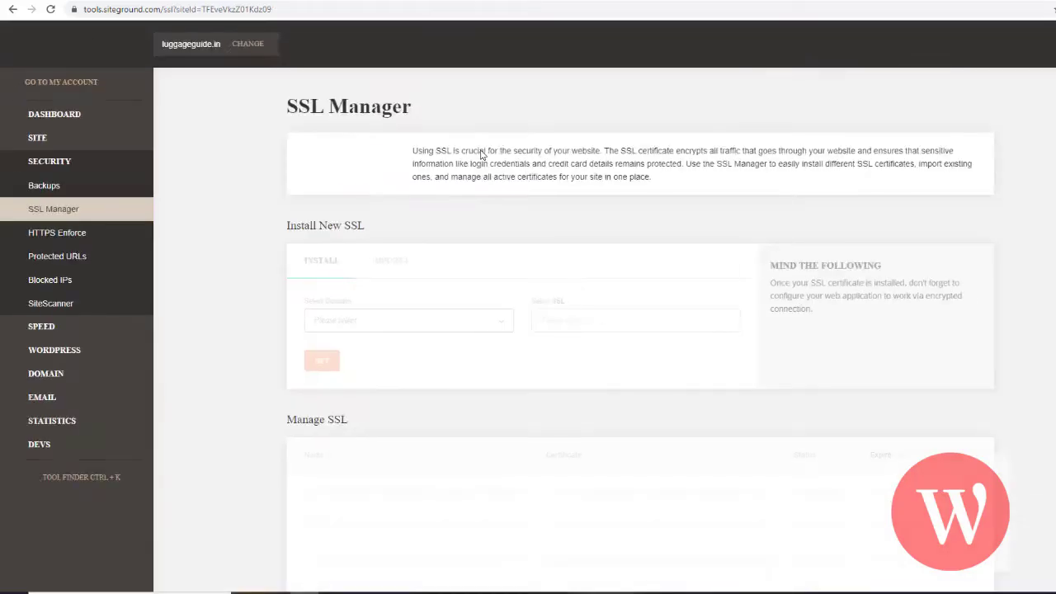
Step: Install a Let's Encrypt certificate for luggageguide.in in the SSL Manager
scroll(500, 206, "down", 3)
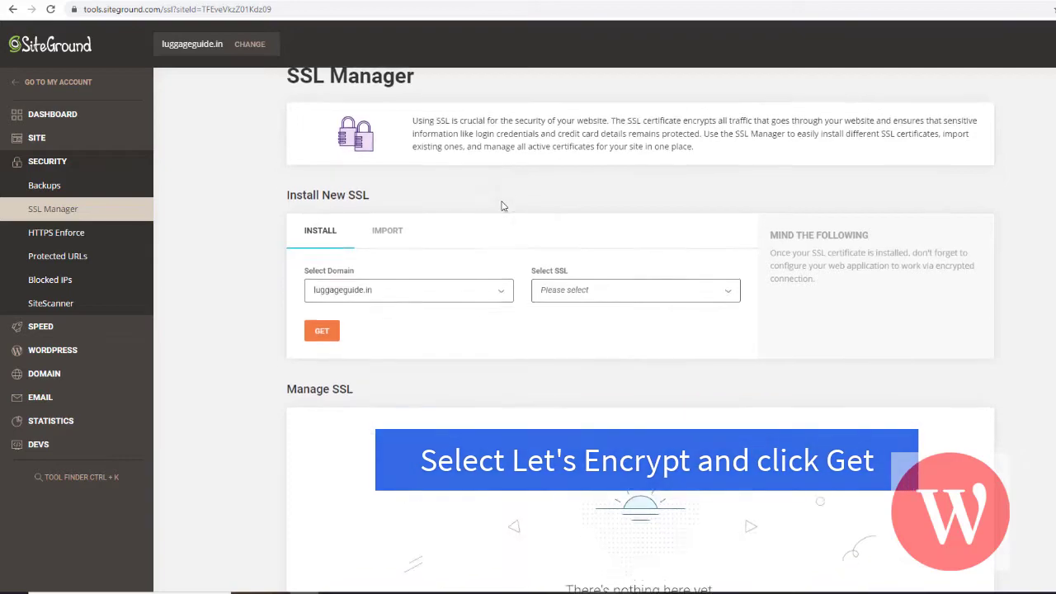
left_click(607, 207)
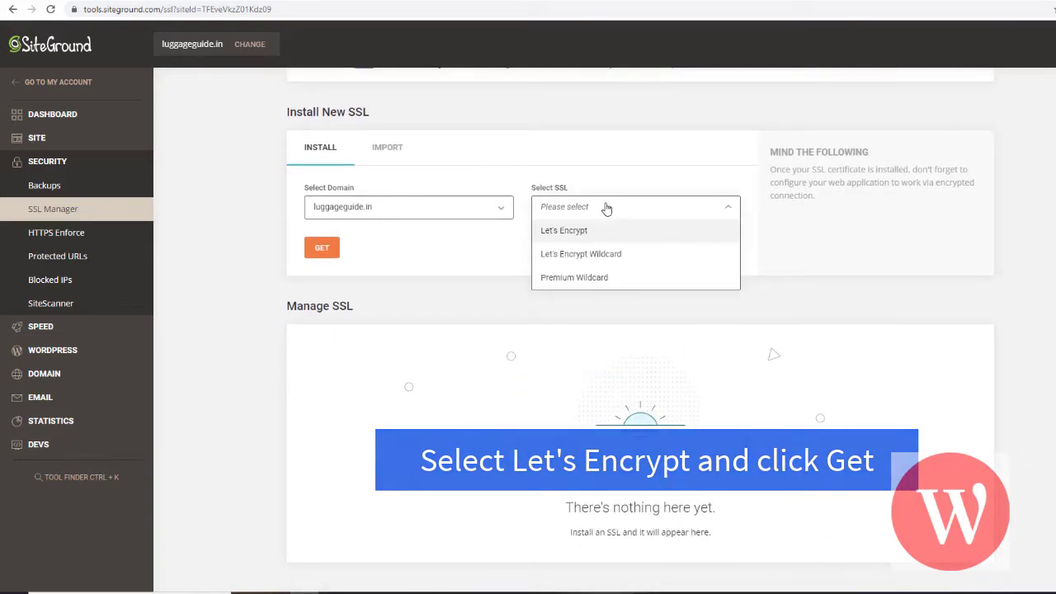
left_click(596, 231)
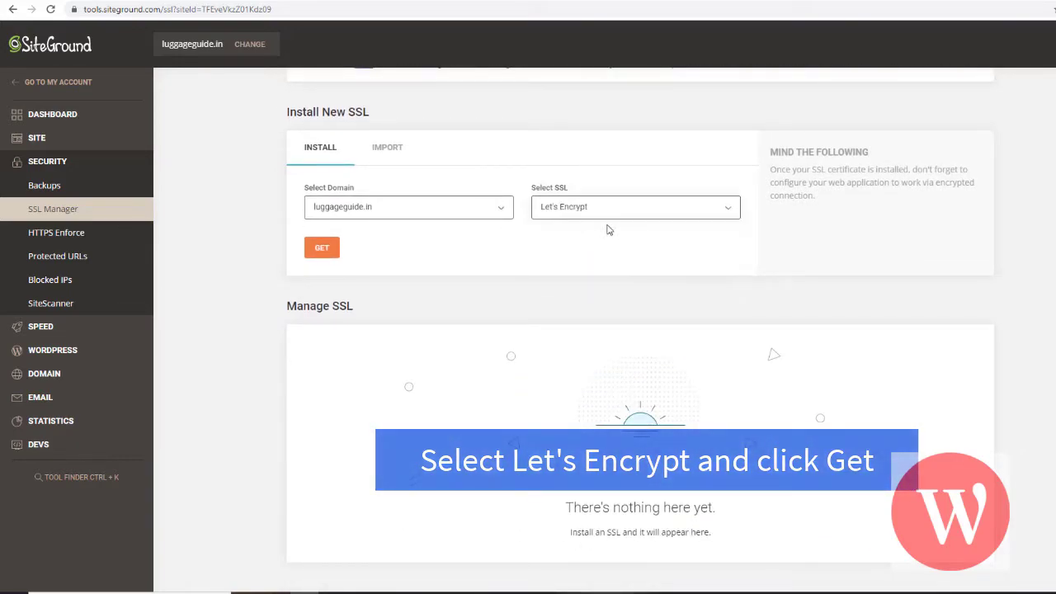
left_click(322, 249)
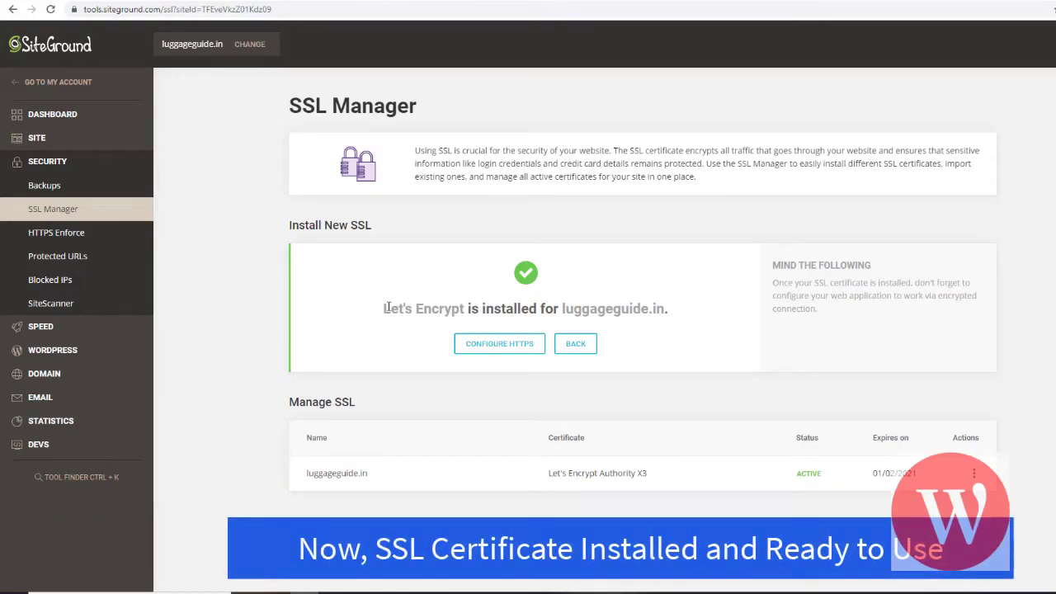
Step: Open the HTTPS enforcement settings from the luggageguide.in certificate's actions and enable HTTPS Enforce for the domain
mouse_move(382, 312)
left_mouse_down()
mouse_move(689, 312)
mouse_move(380, 321)
left_mouse_up()
left_click(690, 312)
left_click(427, 355)
left_click(974, 473)
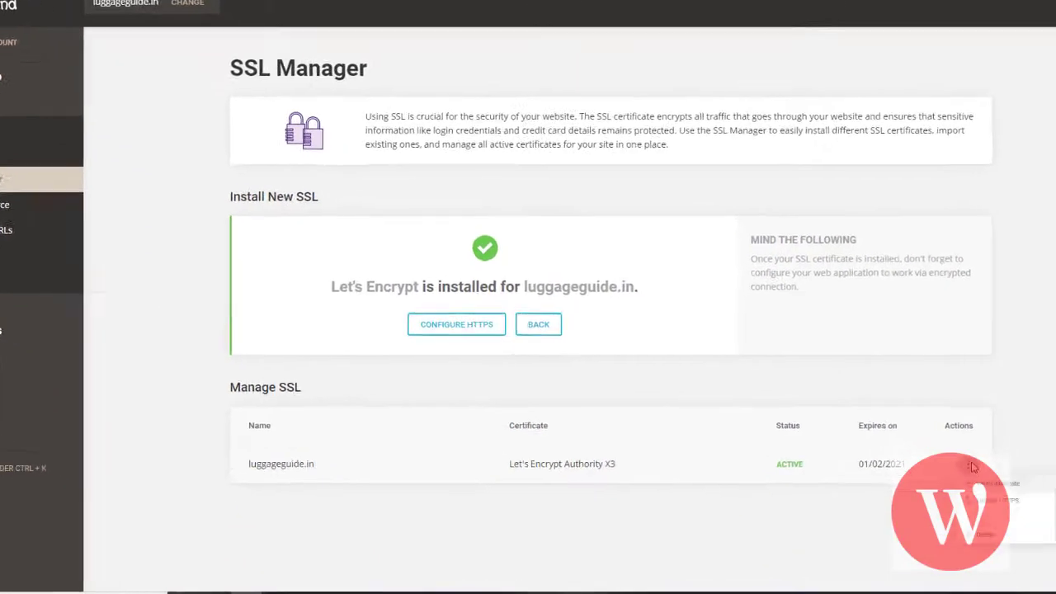
left_click(945, 450)
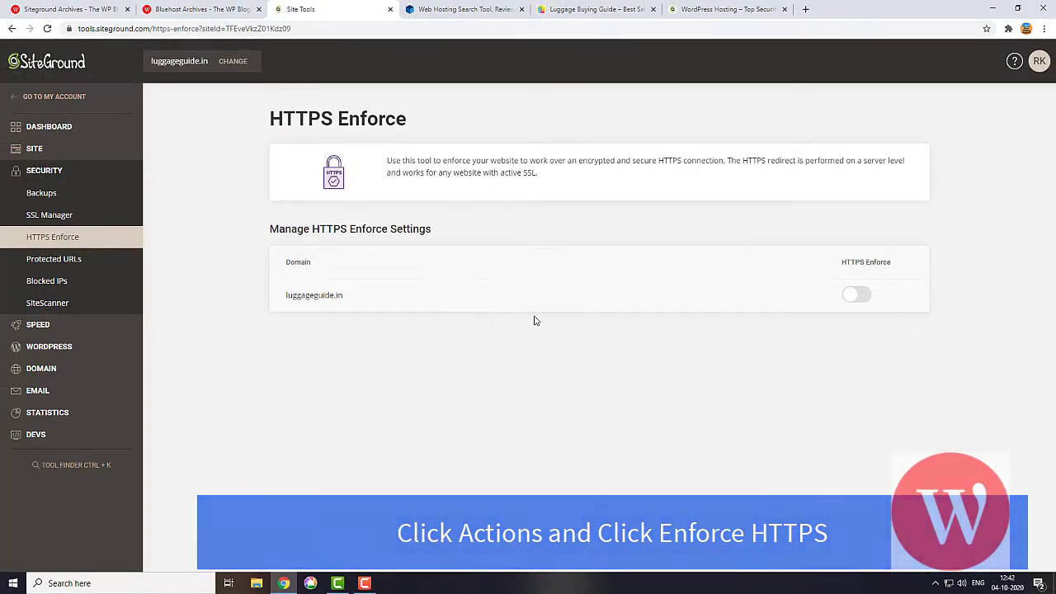
left_click(860, 296)
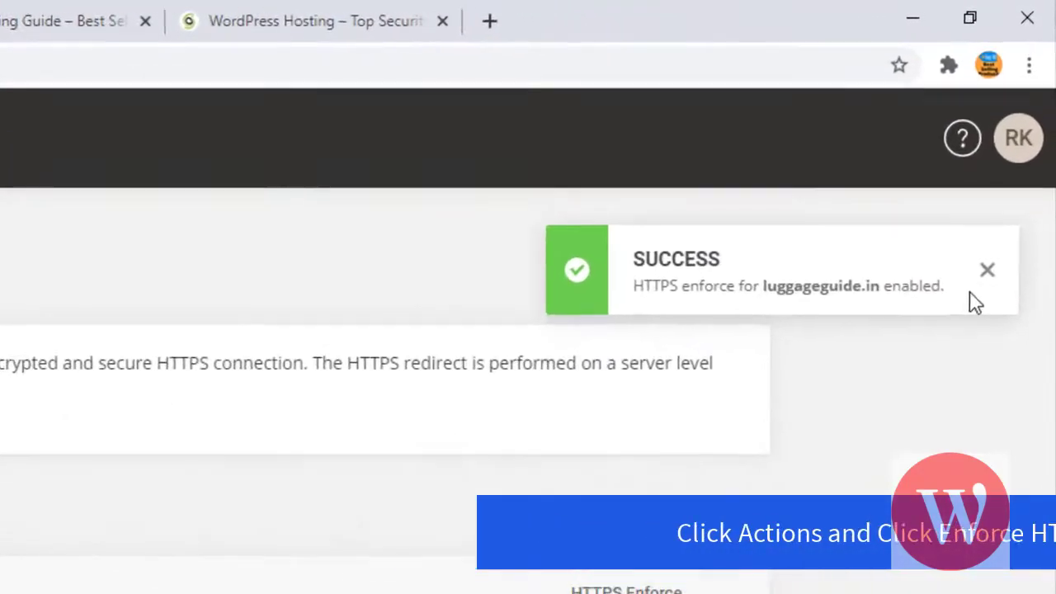
left_click_drag(1005, 144, 846, 146)
left_click(649, 493)
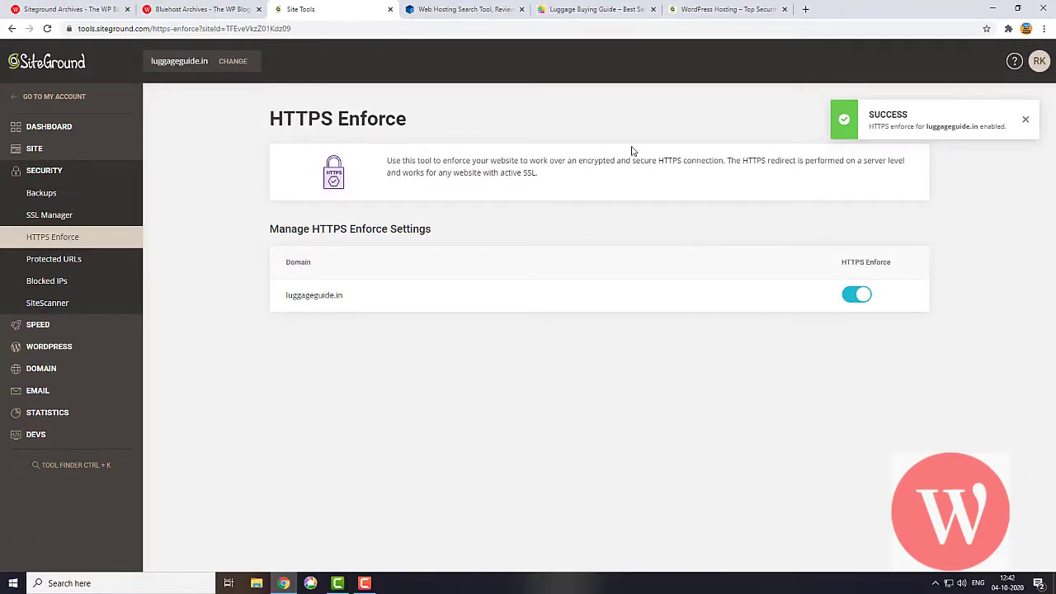
Step: Reload the luggageguide.in site, copy its address, and open it in a new incognito window
left_click(581, 11)
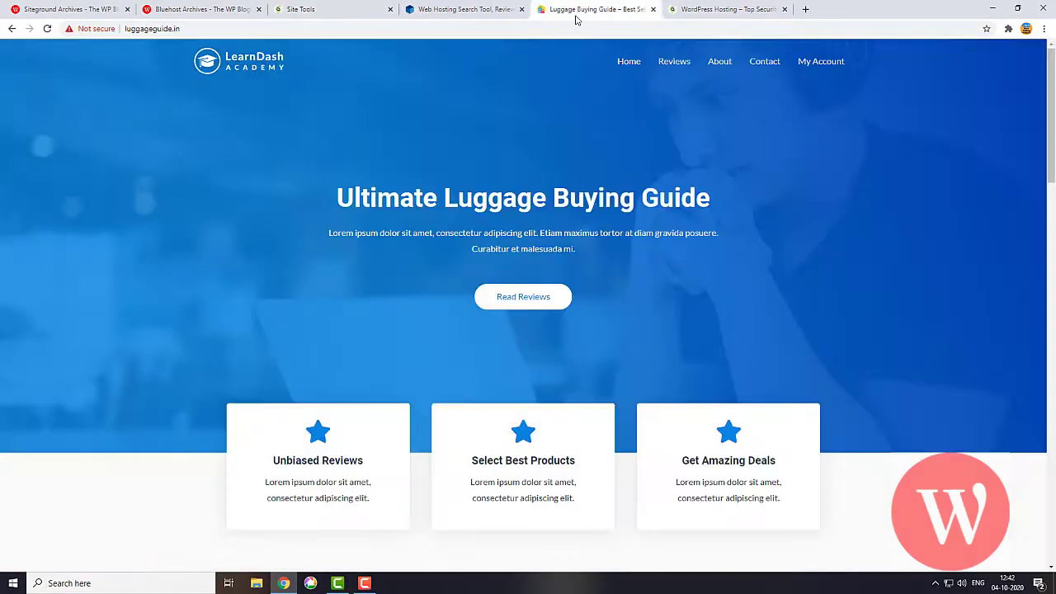
left_click(47, 28)
left_click(213, 30)
key("ctrl+c")
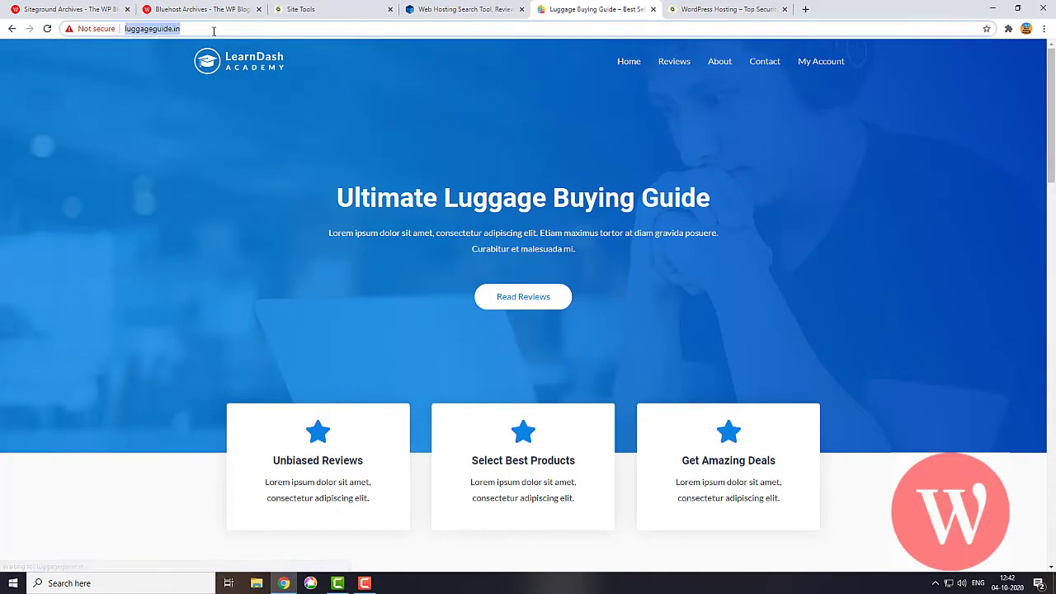
left_click(1045, 29)
left_click(949, 73)
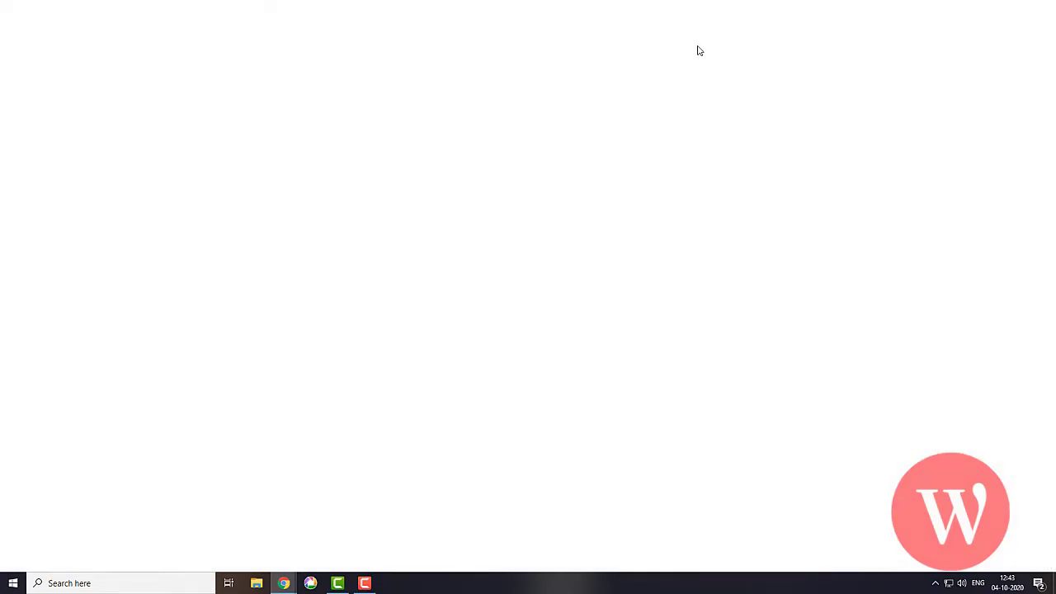
key("ctrl+v")
key("Return")
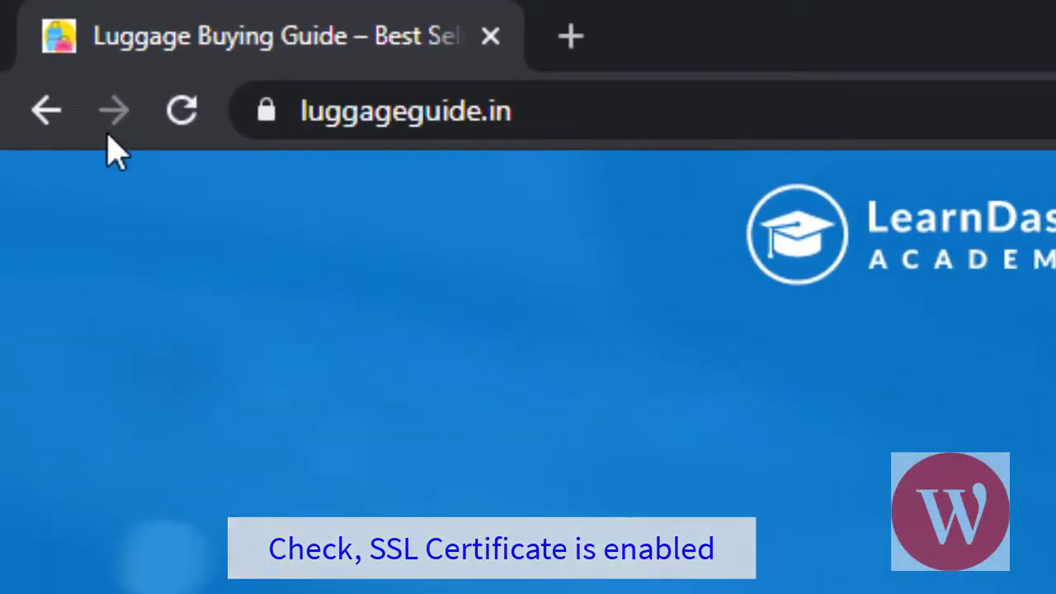
Step: Check the site's connection security information in the incognito window
left_click(266, 111)
left_click(267, 114)
left_click(267, 120)
left_click(274, 120)
left_click(274, 121)
Step: Reopen luggageguide.in in a fresh incognito tab replacing the first one, and view its connection and certificate information
left_click(584, 56)
key("ctrl+v")
key("Return")
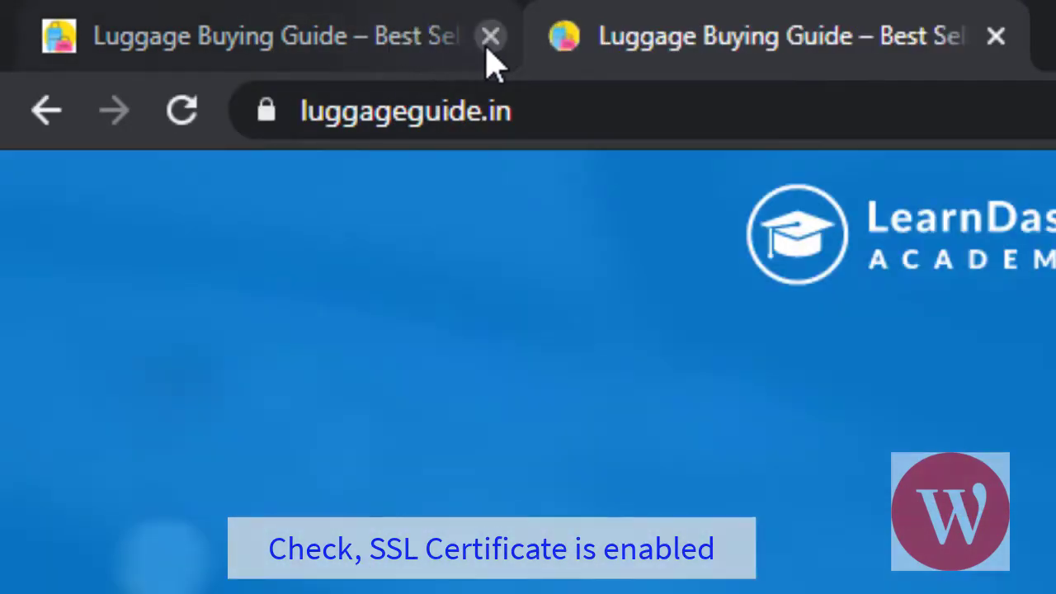
left_click(490, 38)
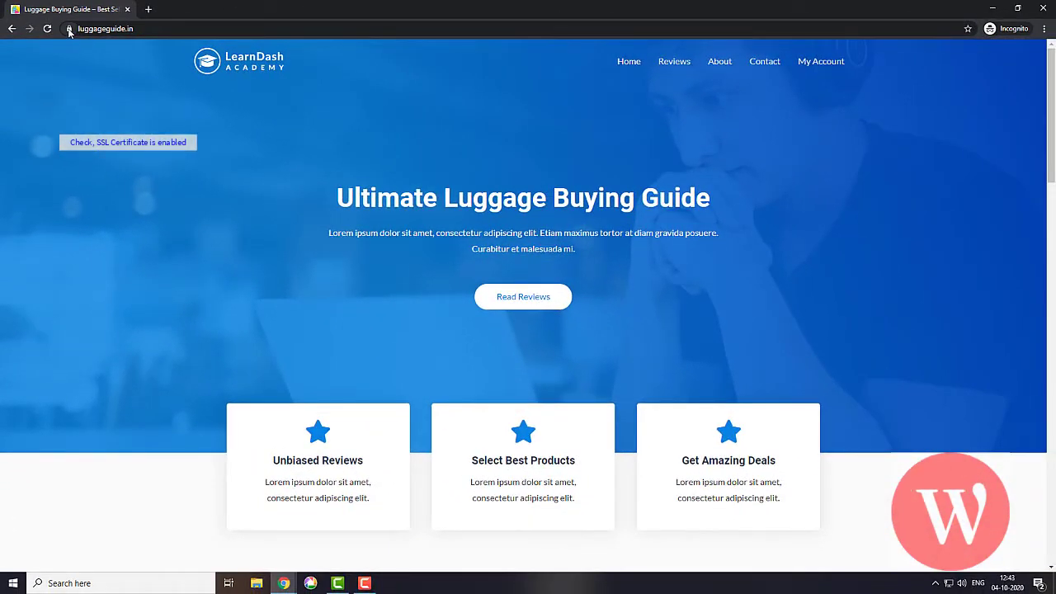
left_click(70, 29)
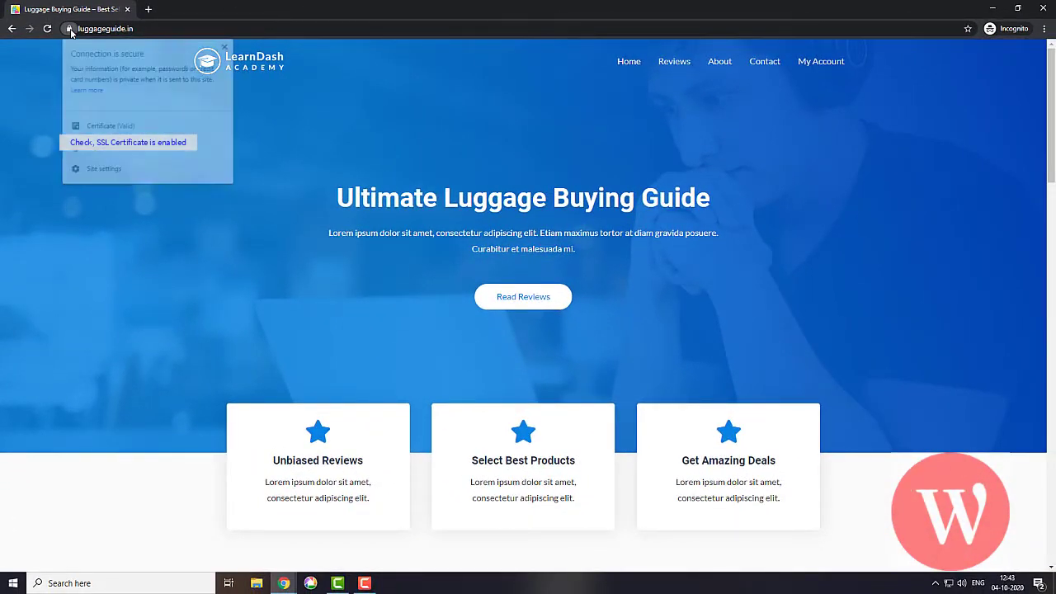
left_click(587, 92)
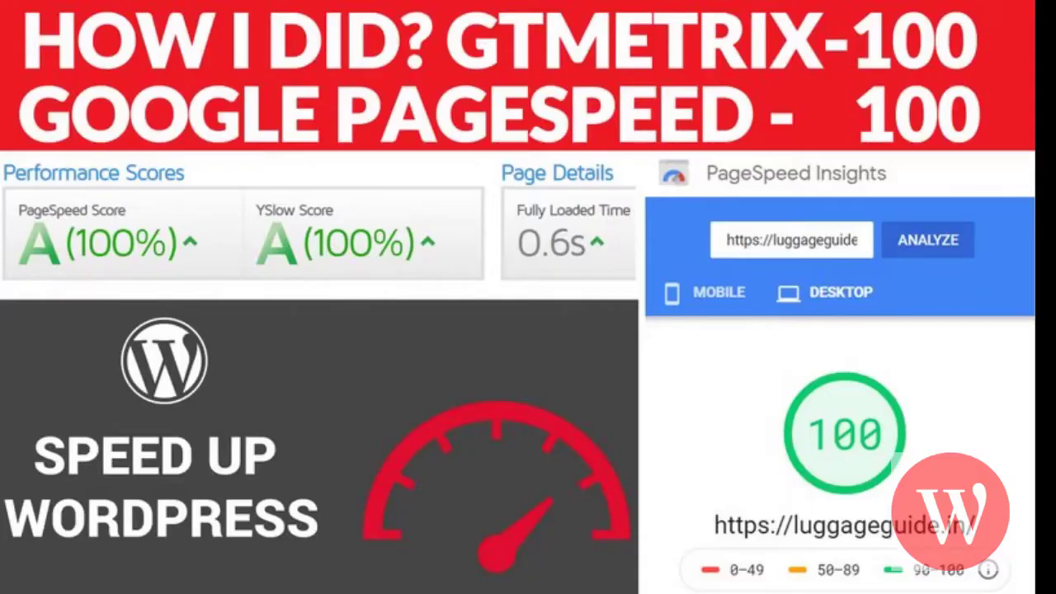